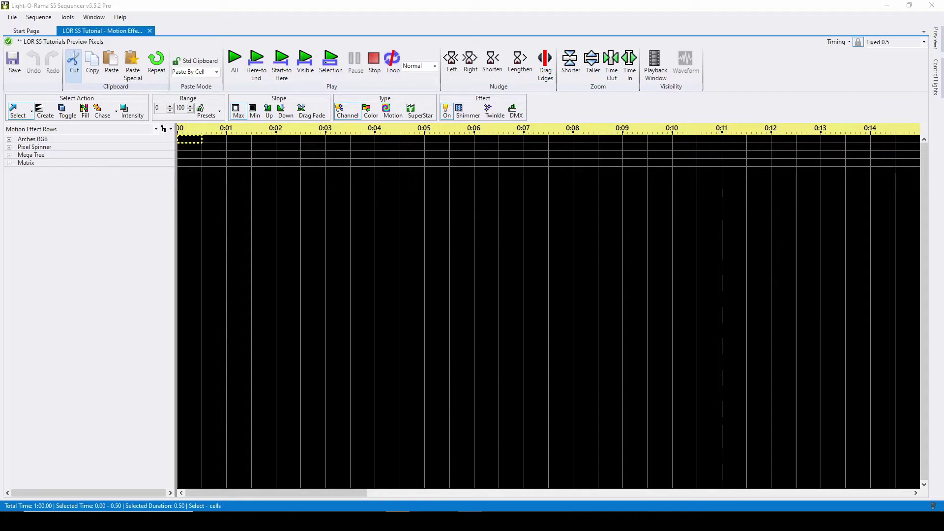
- Expand and collapse the Arches RGB group to inspect its effect rows, then clear the selection
click(9, 138)
click(37, 149)
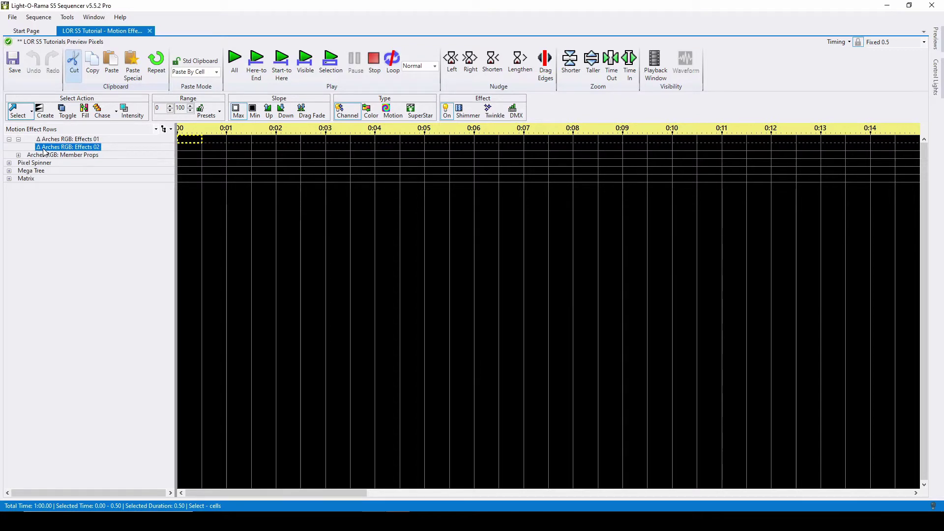
click(39, 141)
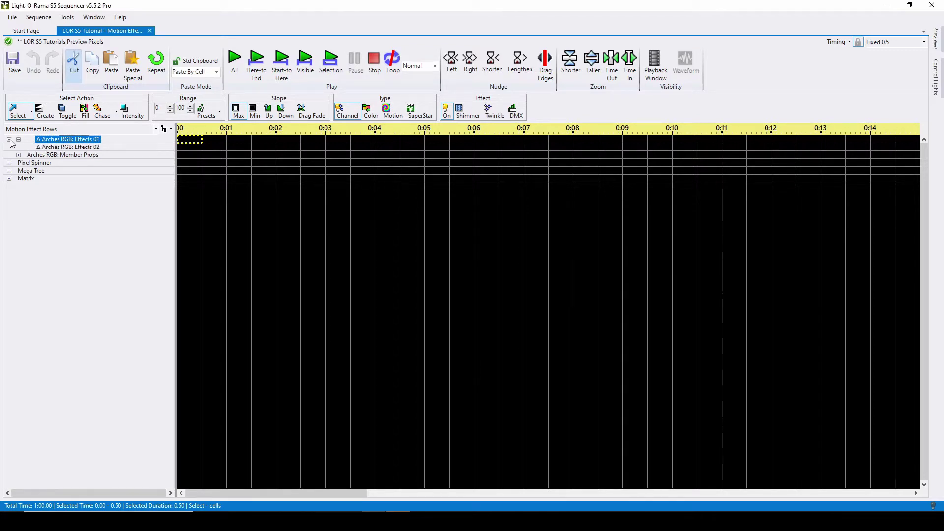
click(10, 140)
click(51, 200)
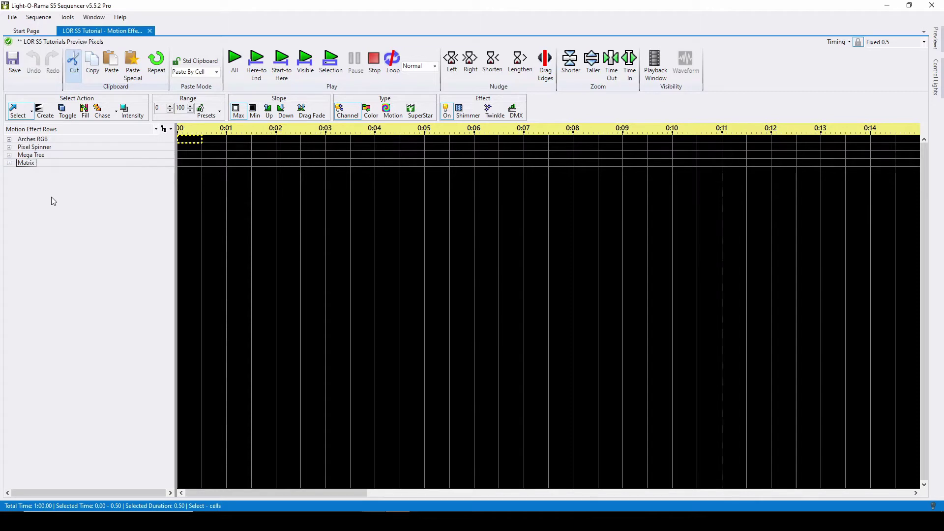
- Start a new animation sequence from the File menu, then cancel it
click(12, 17)
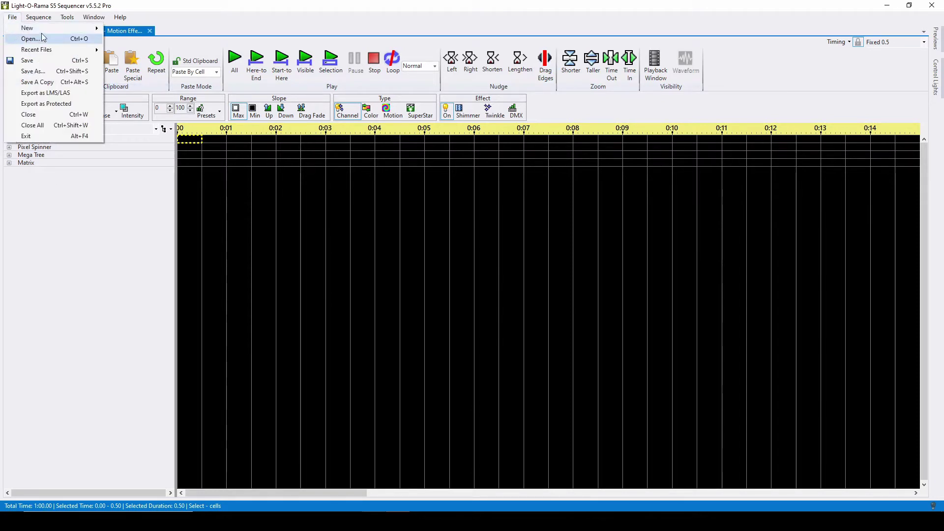
mouse_move(45, 31)
click(157, 39)
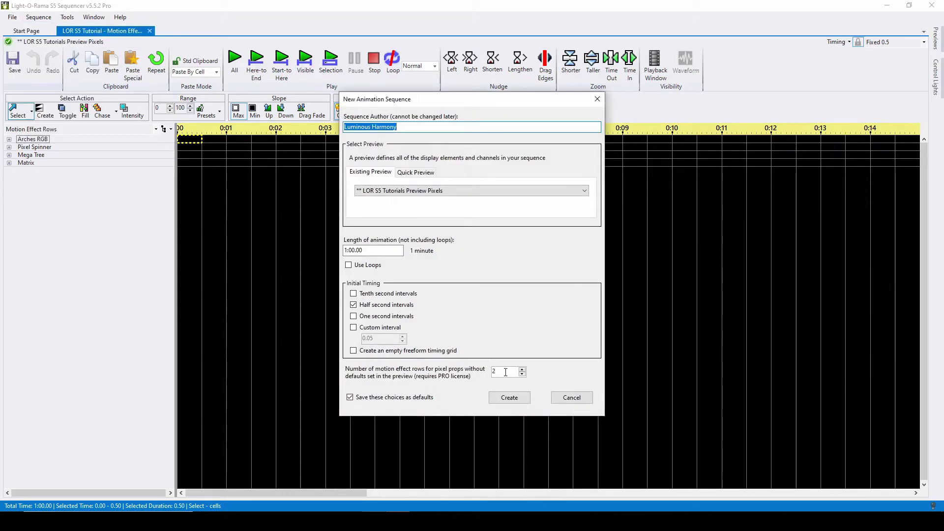
click(578, 401)
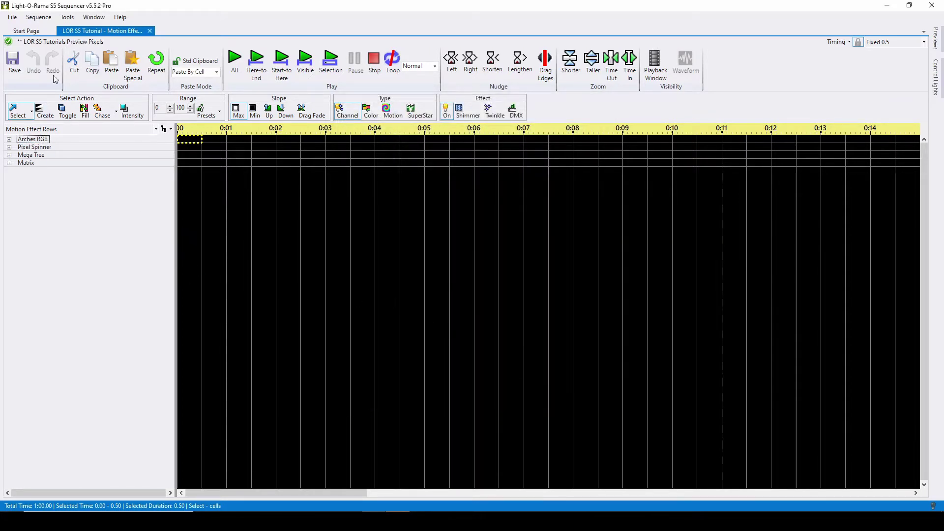
- Inspect the Boscoyo Small Spinner 1 and Arches RGB definitions in preview design, closing without saving
click(58, 43)
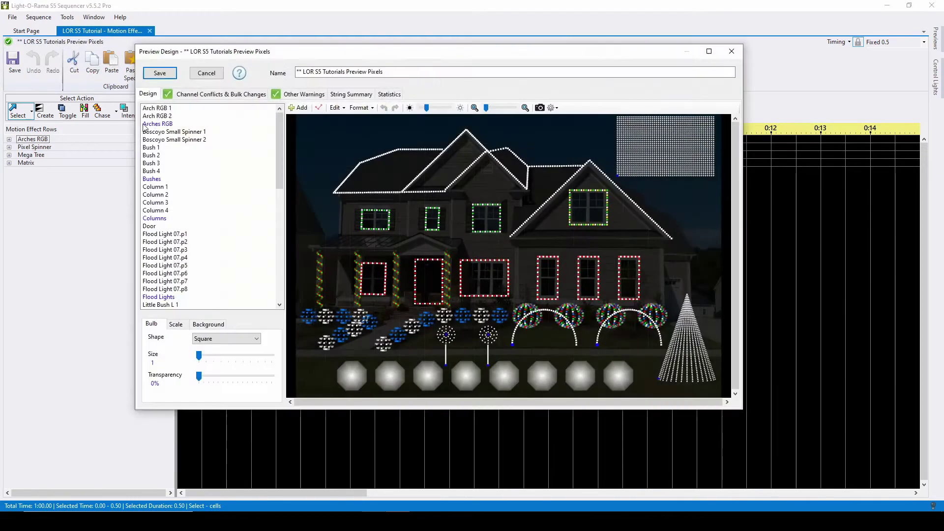
double_click(183, 133)
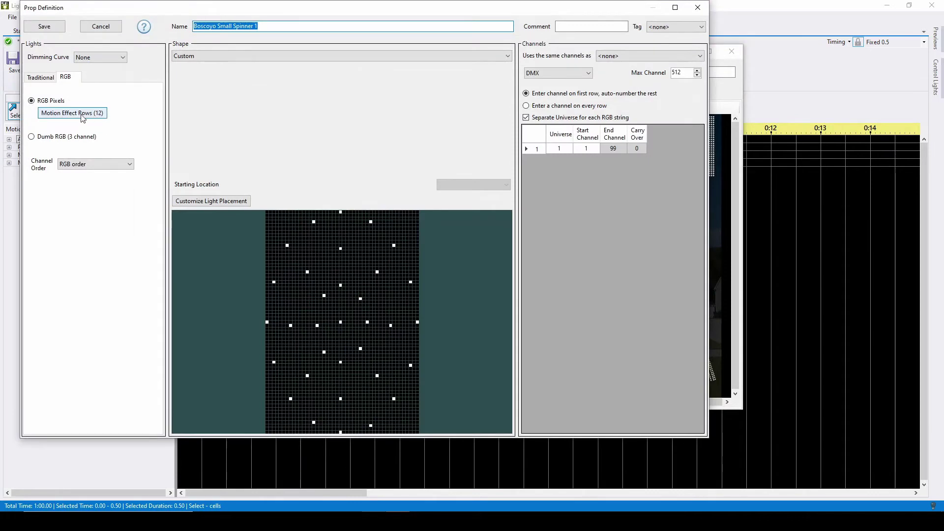
click(82, 118)
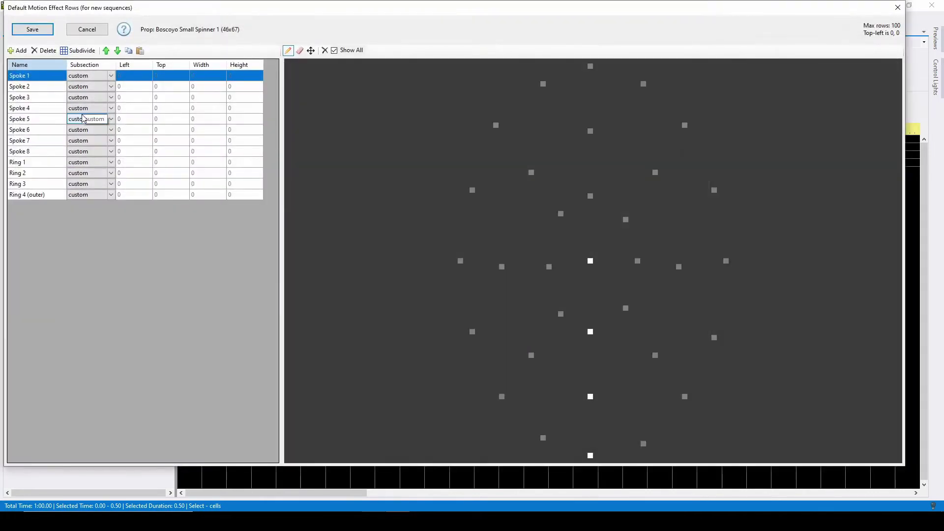
click(87, 75)
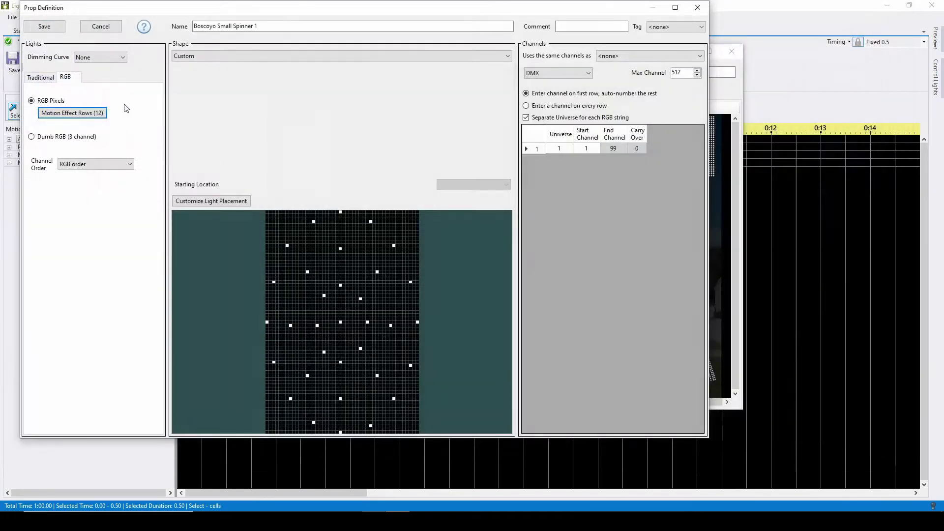
click(100, 28)
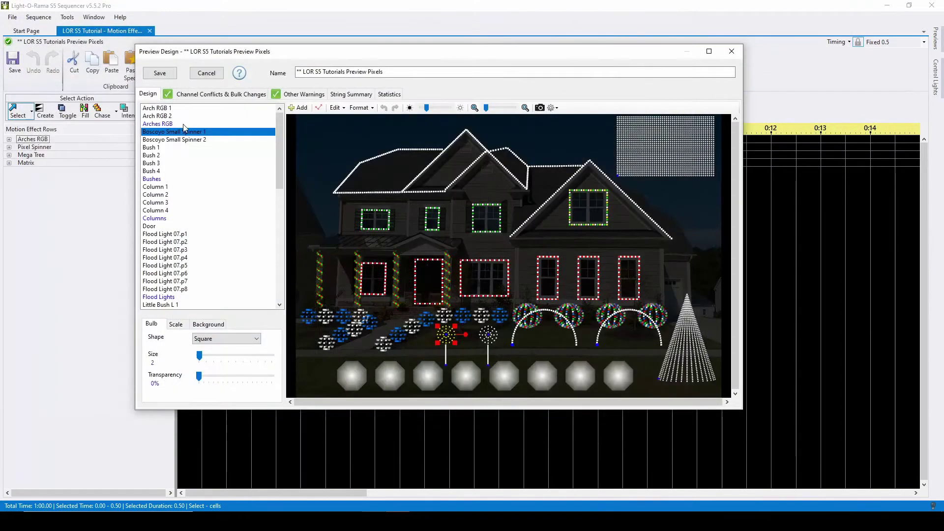
double_click(157, 123)
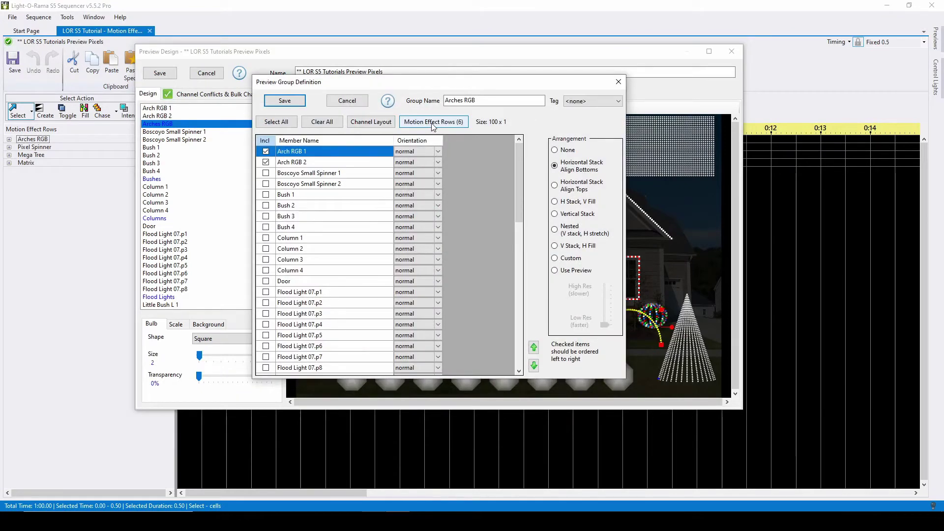
click(360, 107)
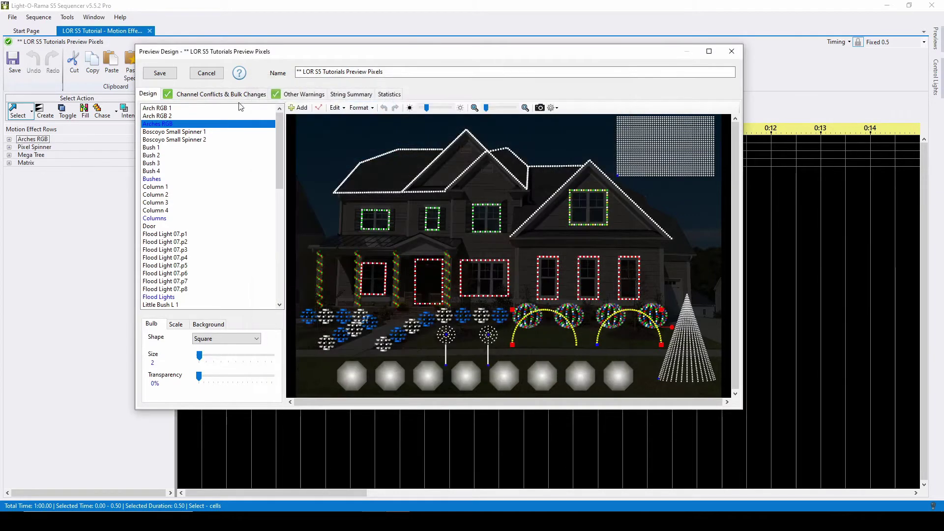
click(207, 74)
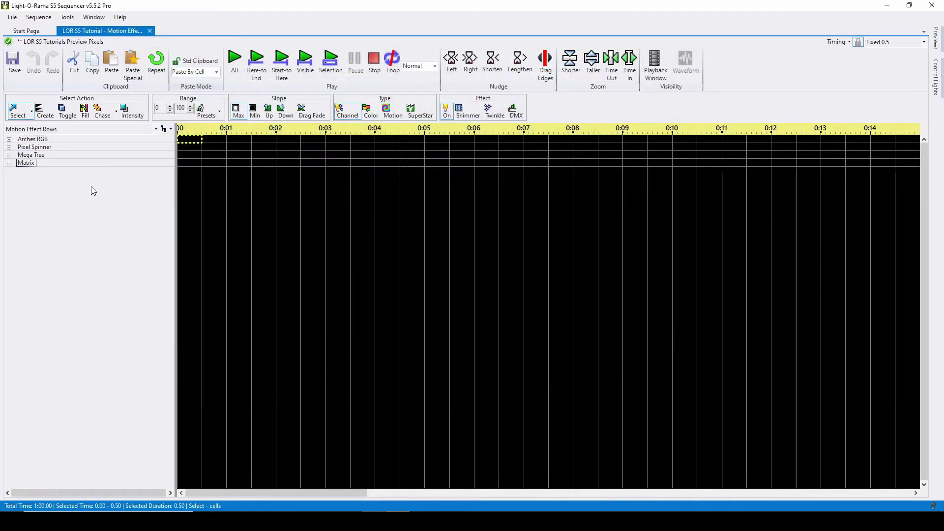
- Expand Pixel Spinner and open the motion effect row editor for Boscoyo Small Spinner 1
click(10, 149)
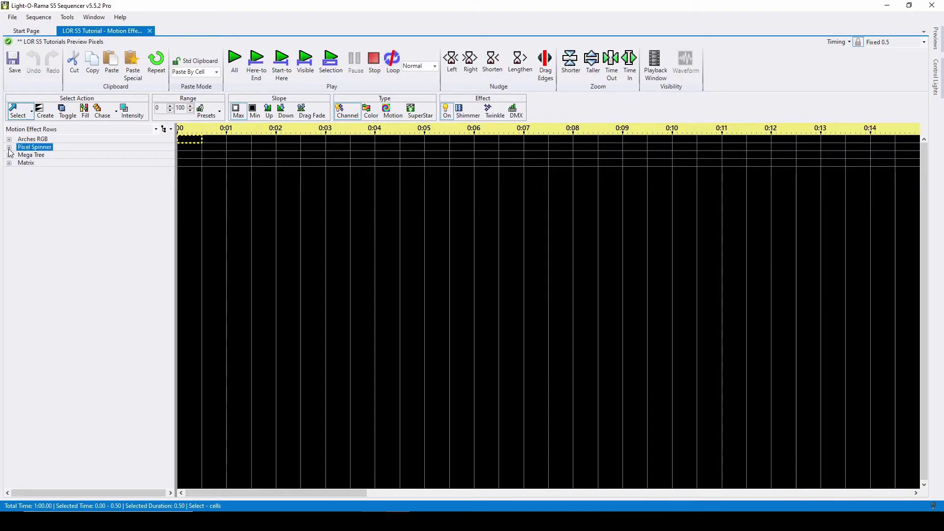
click(9, 147)
click(74, 163)
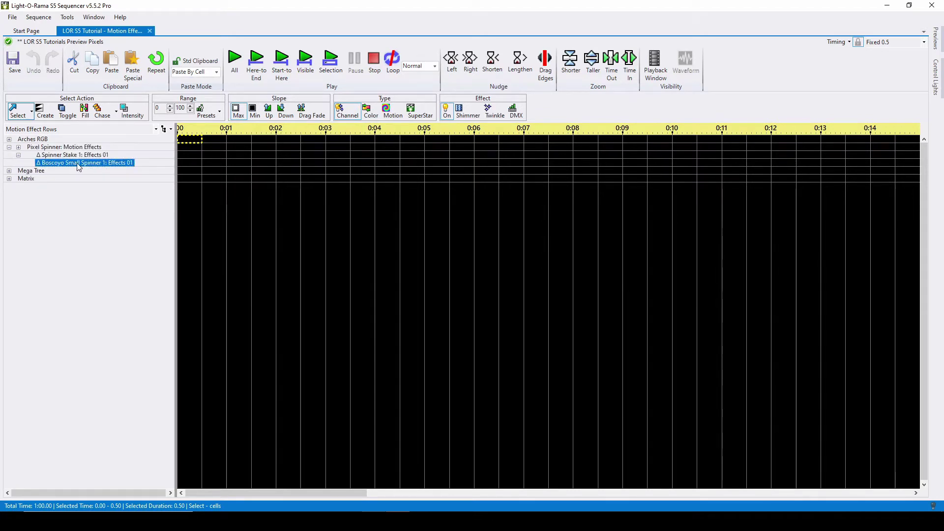
right_click(77, 167)
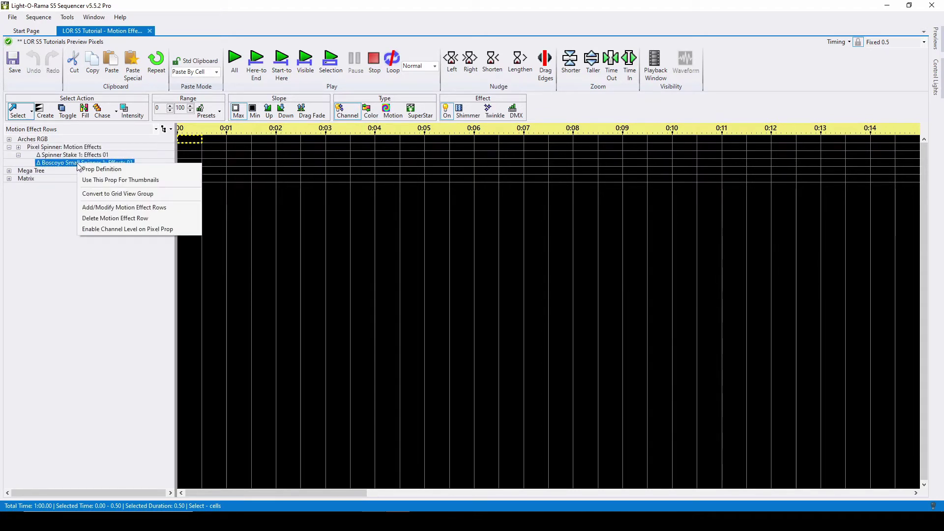
click(133, 208)
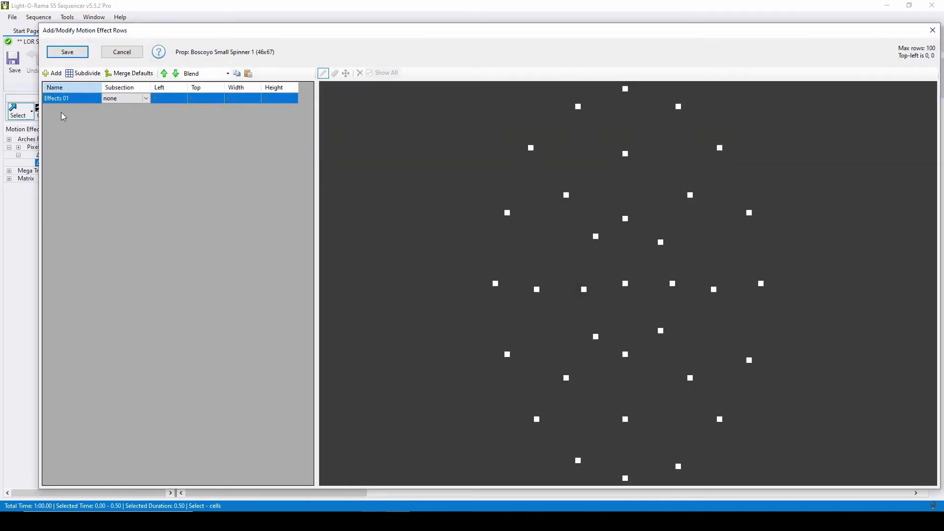
- Add Effects 02 and Effects 03 rows, copy both, and close the row editor
click(53, 73)
click(55, 74)
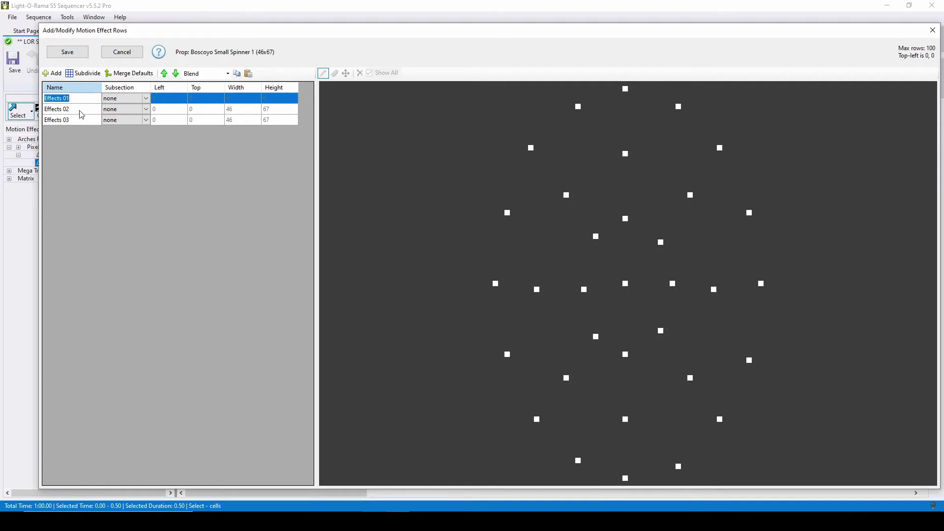
click(81, 111)
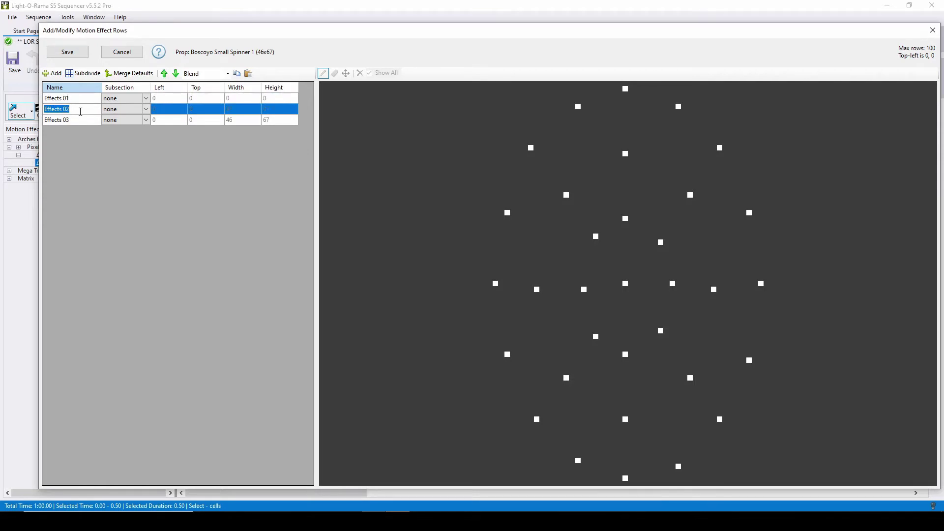
shift+click(80, 120)
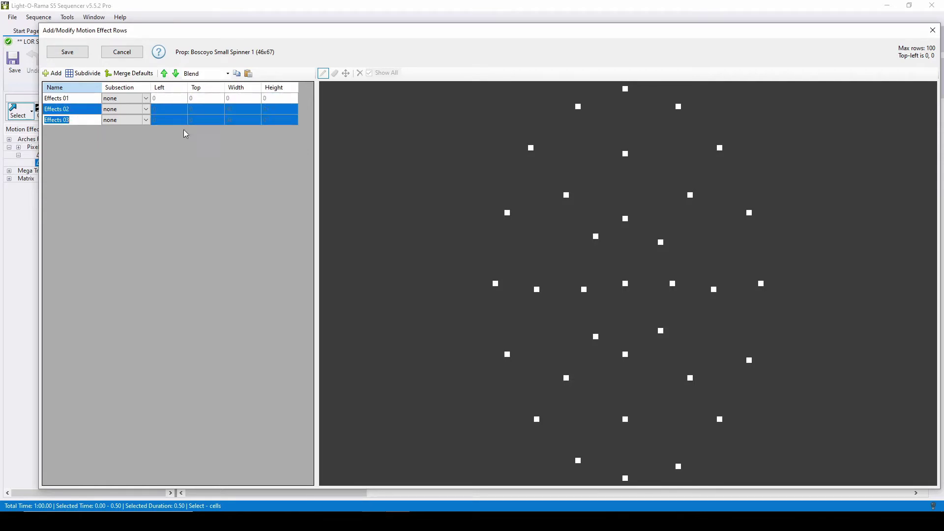
click(236, 74)
click(120, 52)
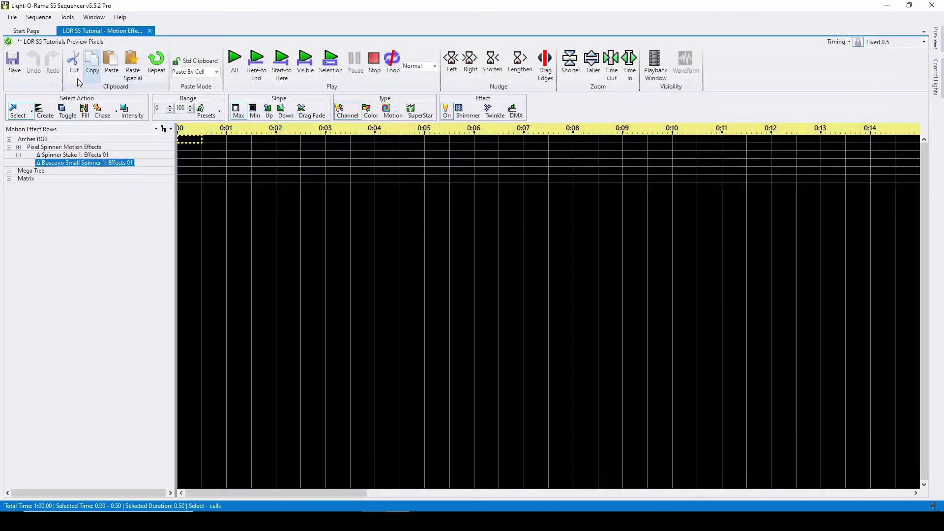
- Paste-append Effects 02 and 03 into Pixel Spinner's default rows, save, and close preview design
click(31, 45)
drag(279, 139, 287, 261)
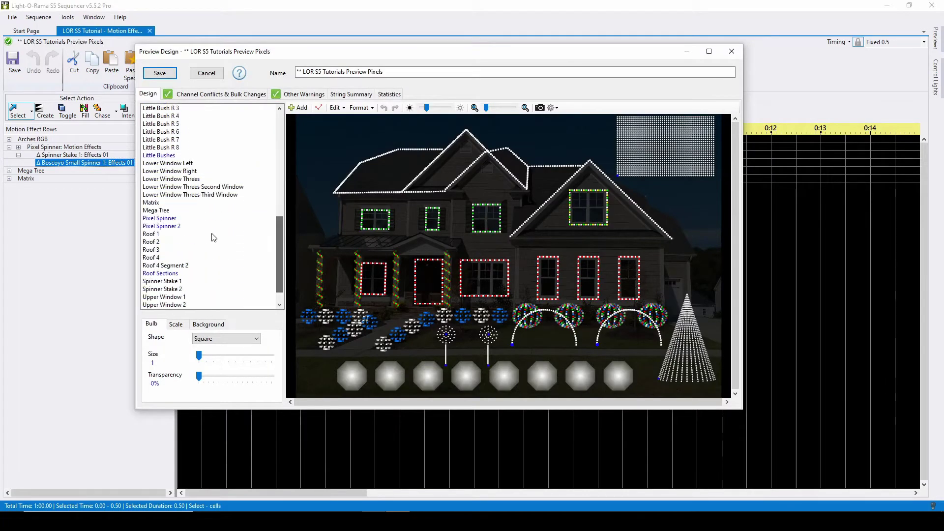
double_click(178, 219)
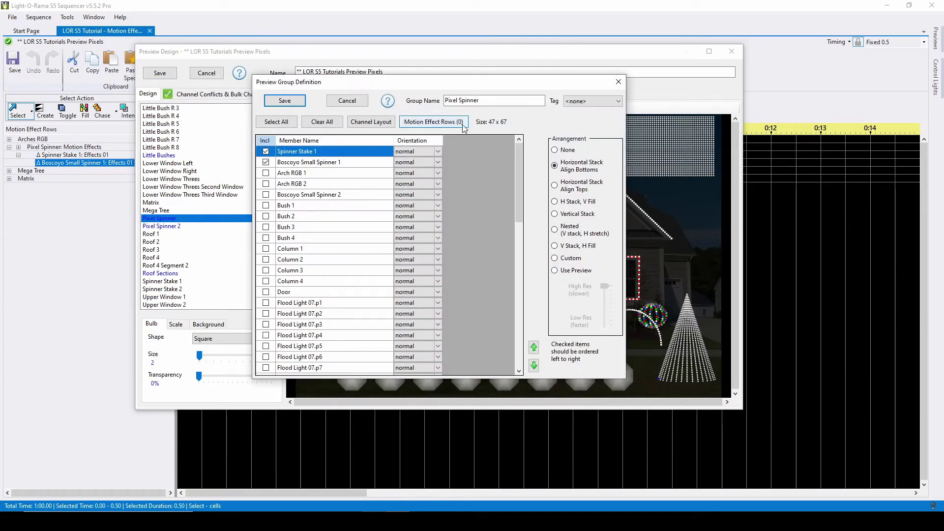
click(432, 122)
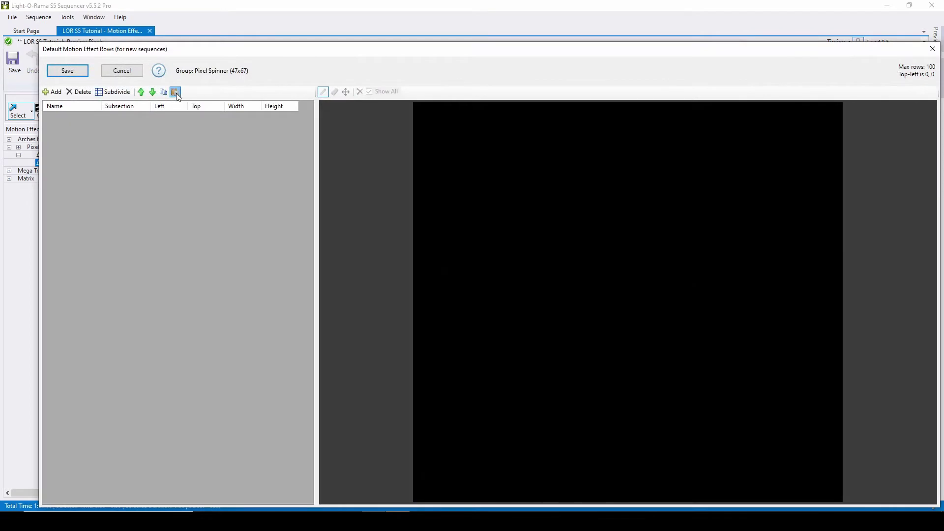
click(176, 93)
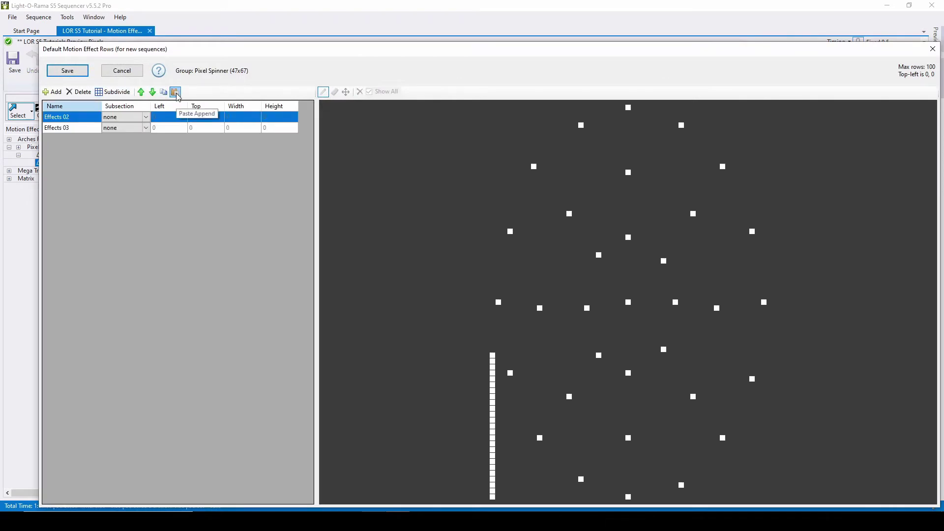
click(82, 74)
click(206, 74)
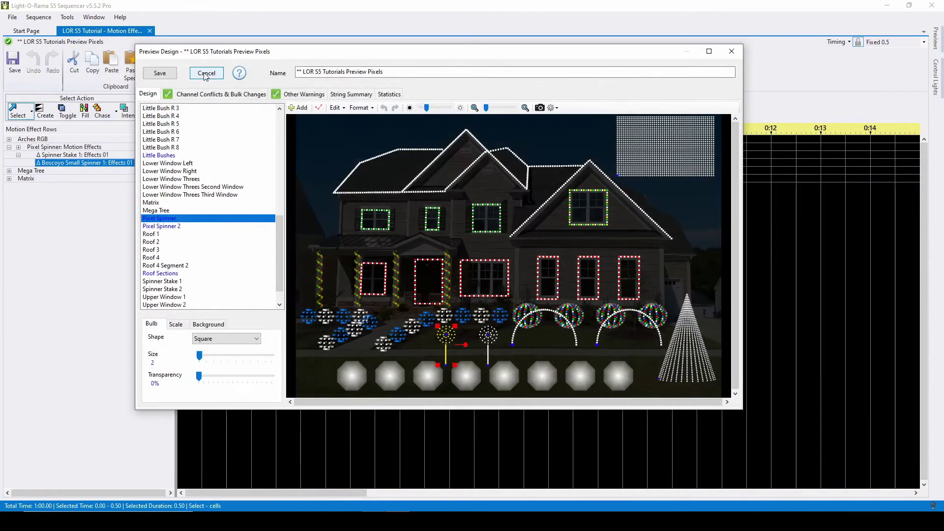
click(206, 74)
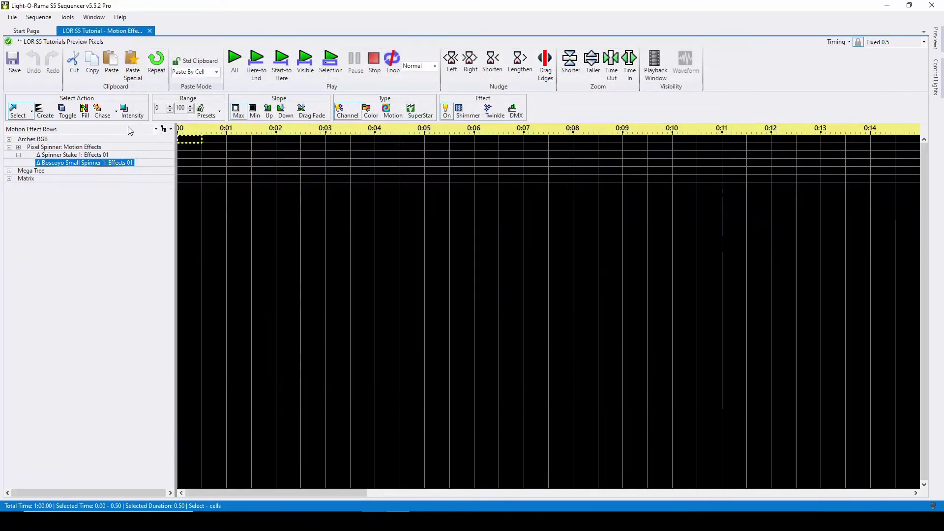
- Merge the default Spoke 1–8 and Ring 1–4 rows into Boscoyo Small Spinner 1 and save
right_click(71, 163)
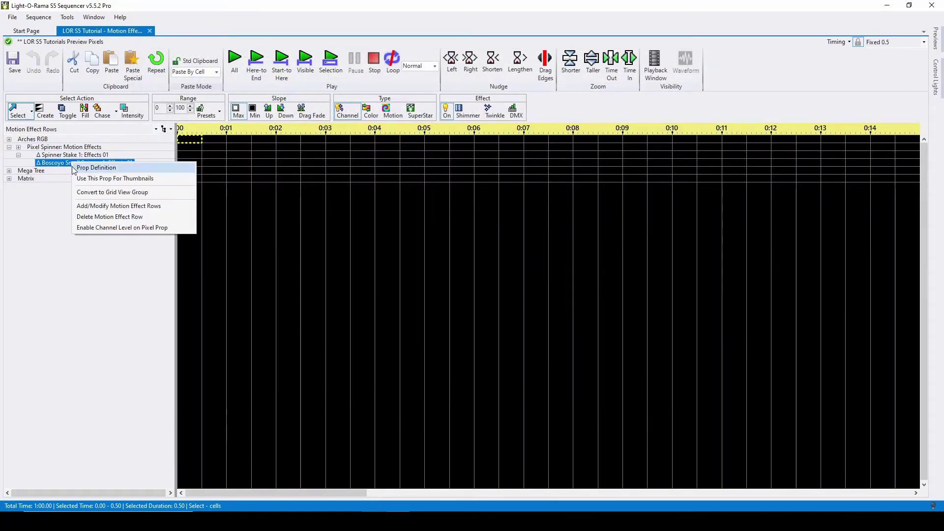
click(138, 207)
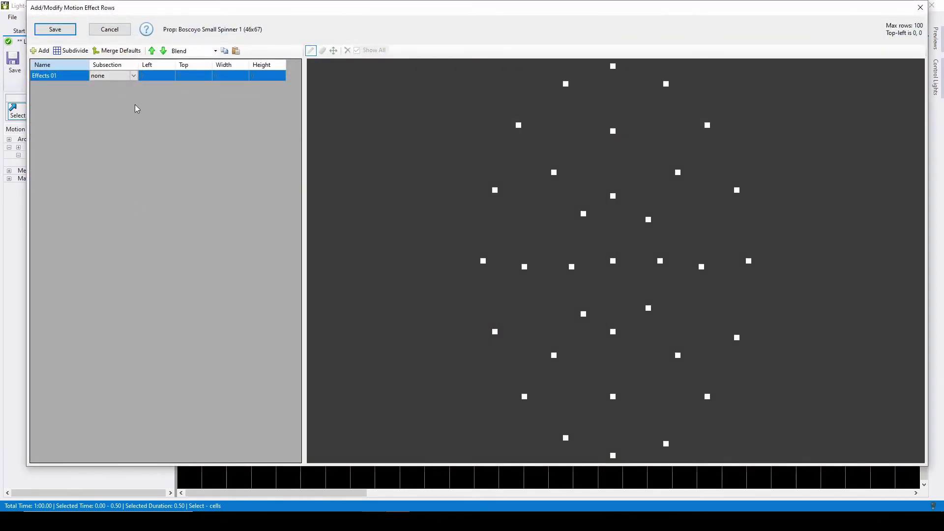
click(128, 51)
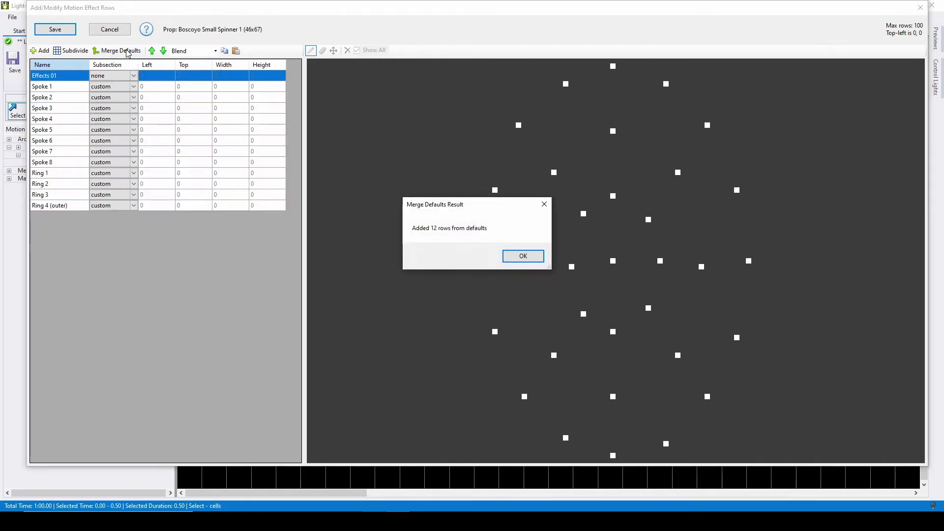
click(534, 258)
click(55, 30)
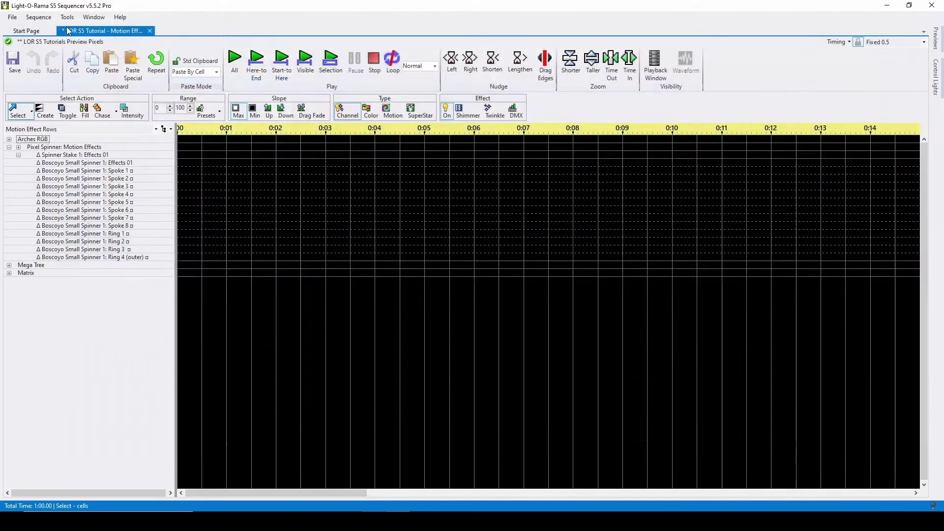
- Collapse Pixel Spinner, expand Mega Tree and open its motion effect row editor from Effects 02
click(9, 147)
click(9, 147)
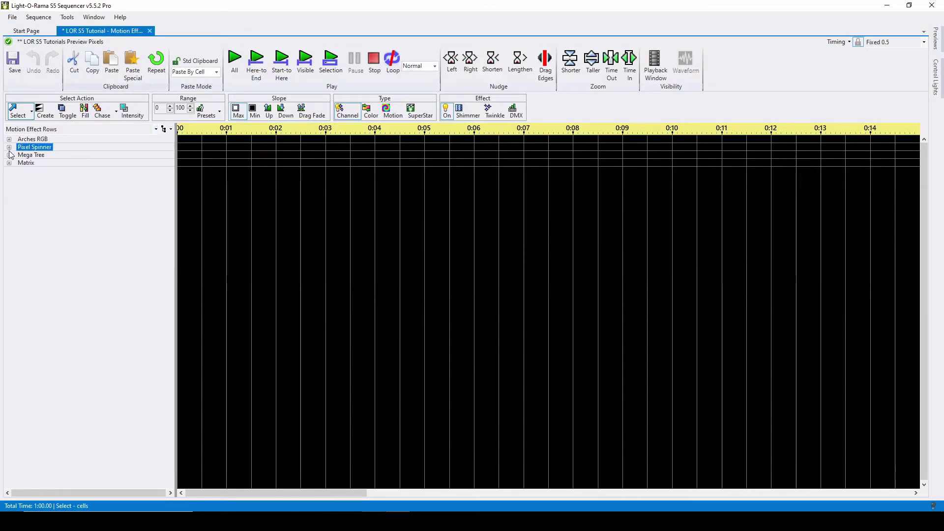
click(9, 155)
click(9, 156)
click(42, 162)
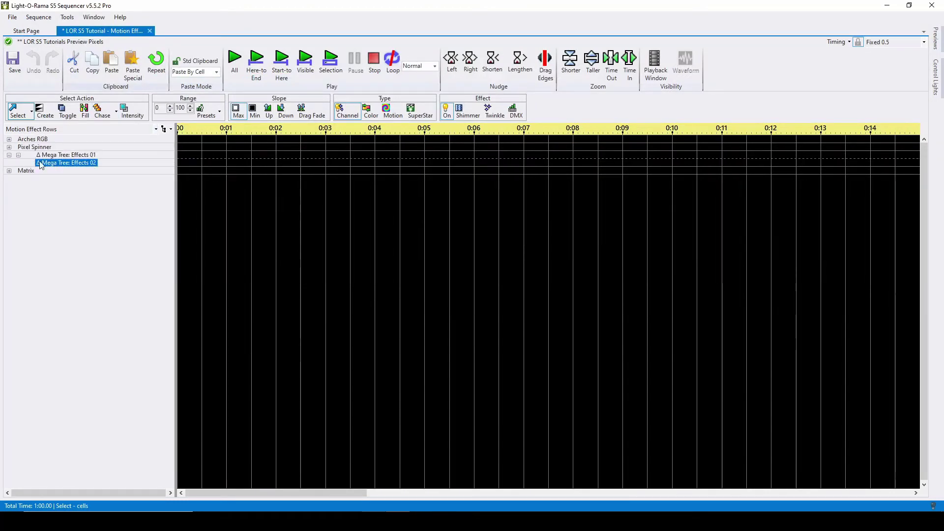
right_click(70, 162)
click(114, 207)
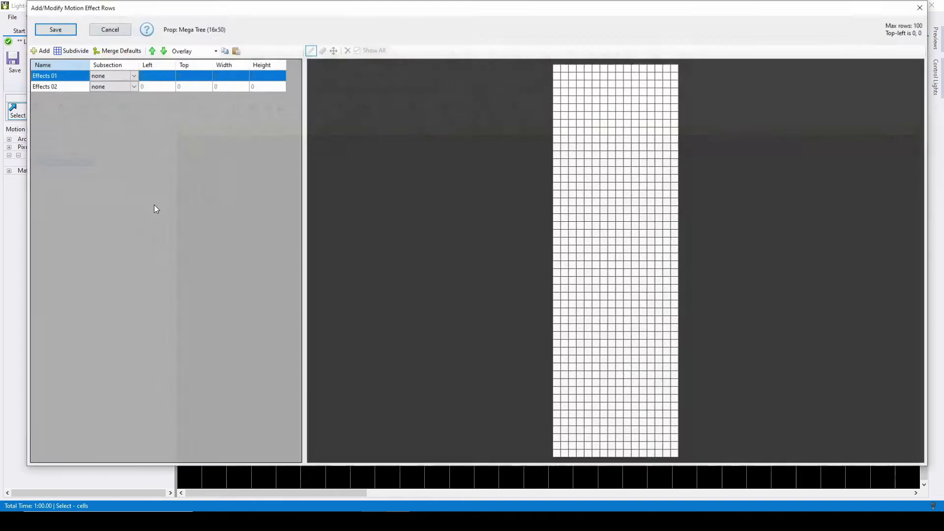
- Add a new motion effect row and rename it 'Full Tree'
click(44, 53)
double_click(60, 96)
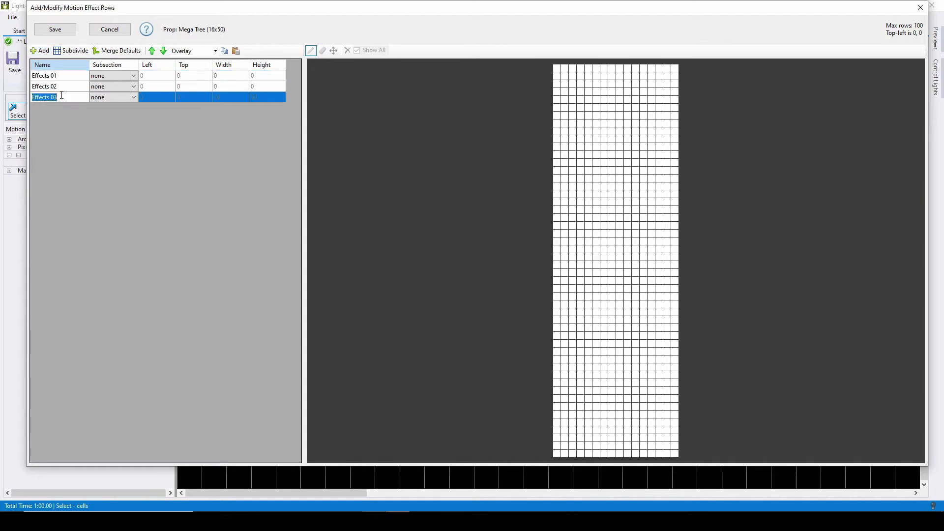
text(Full Tree)
- Subdivide Mega Tree into 1 row by 16 columns, creating rows c1–c16, and save
click(72, 52)
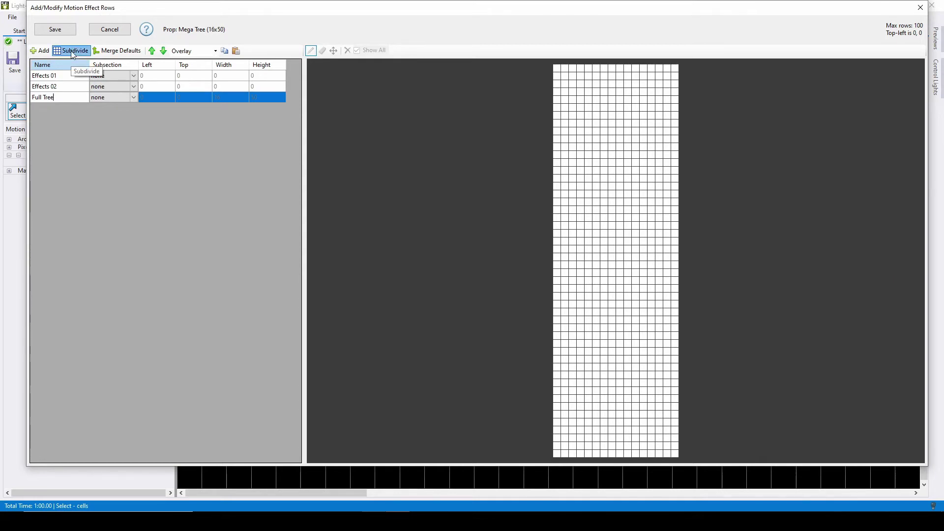
double_click(417, 187)
text(16)
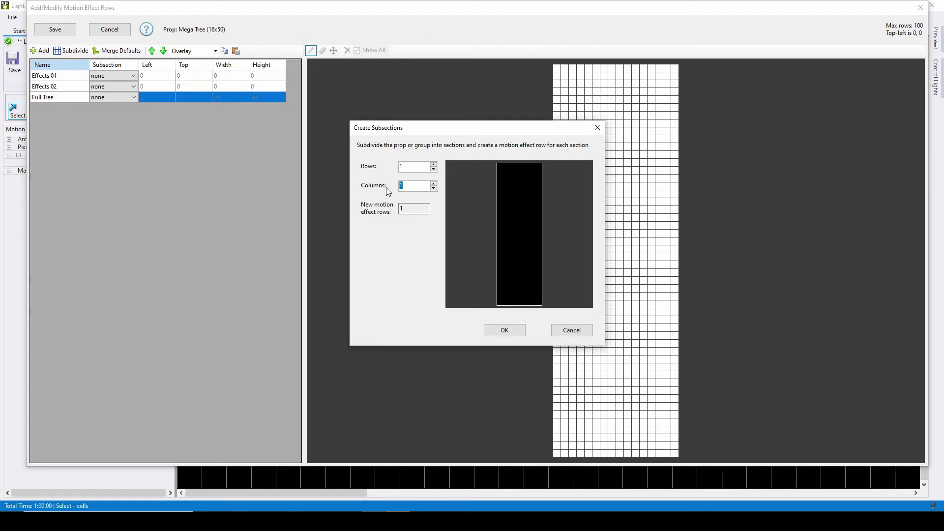
click(423, 169)
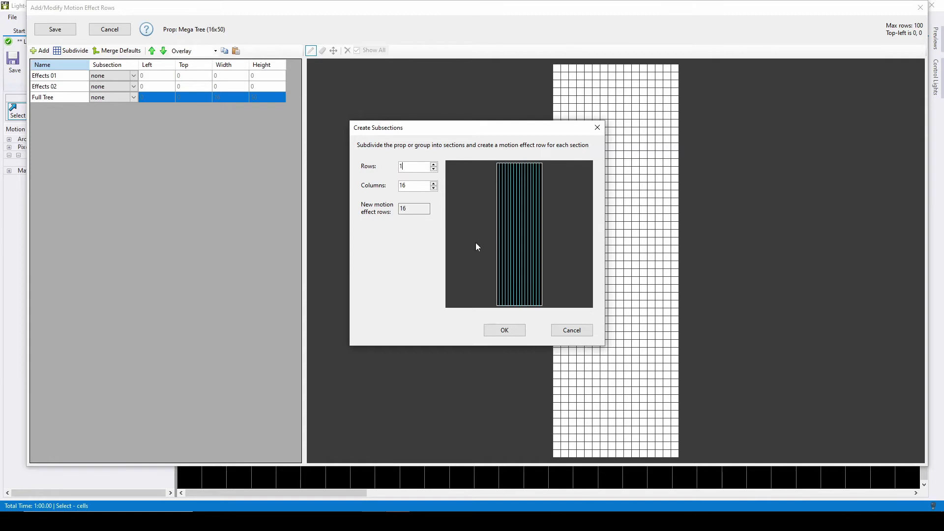
click(504, 330)
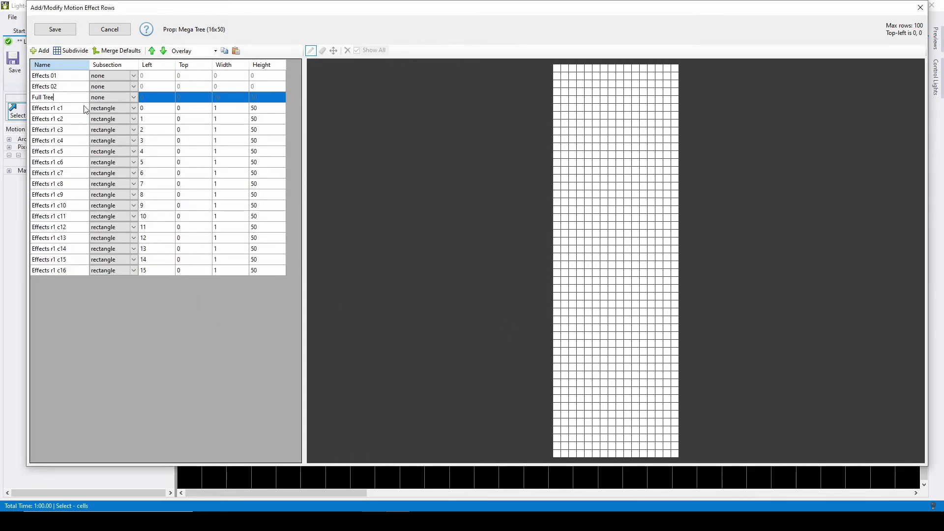
click(55, 30)
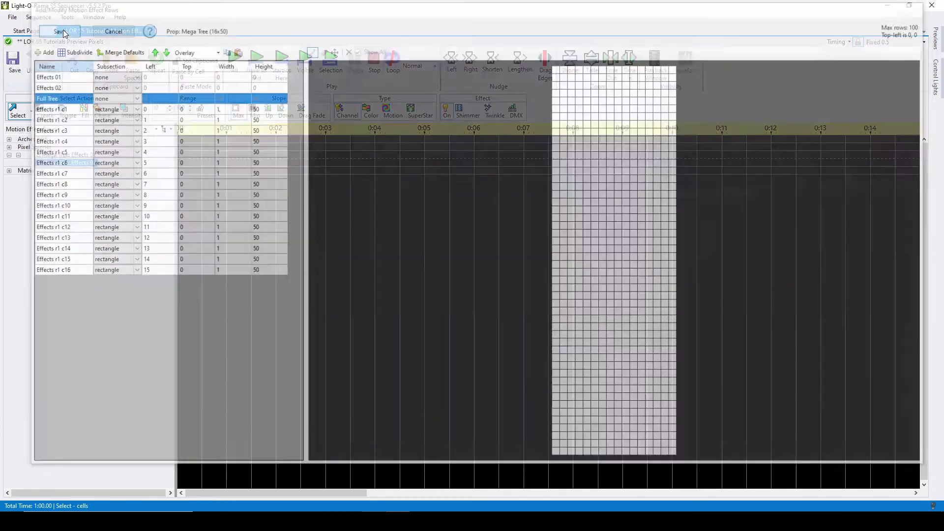
click(9, 304)
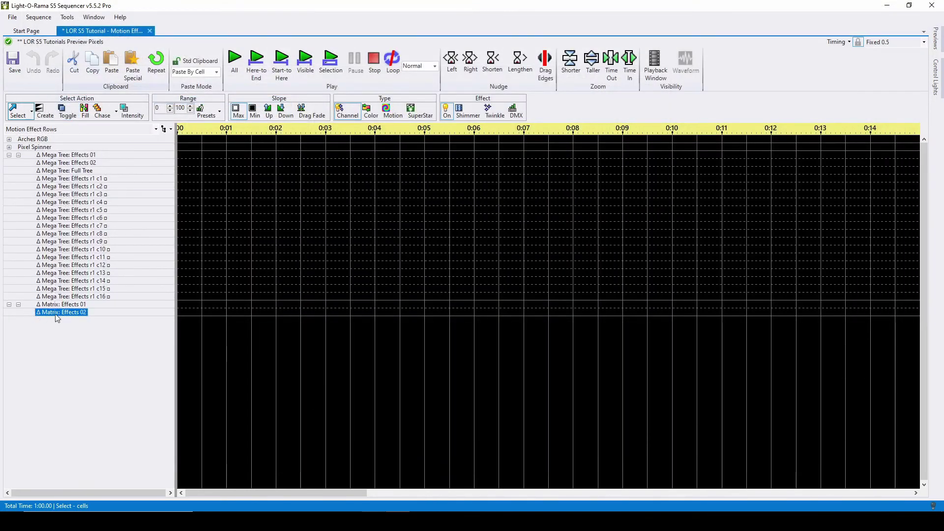
- Open the Matrix row editor, add an Effects 03 row and make it a rectangle subsection
right_click(61, 313)
click(109, 358)
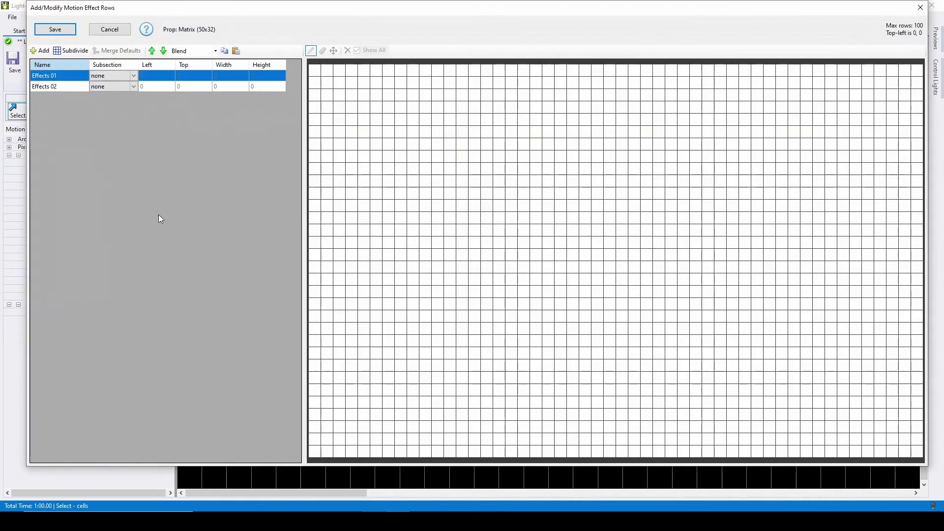
click(39, 51)
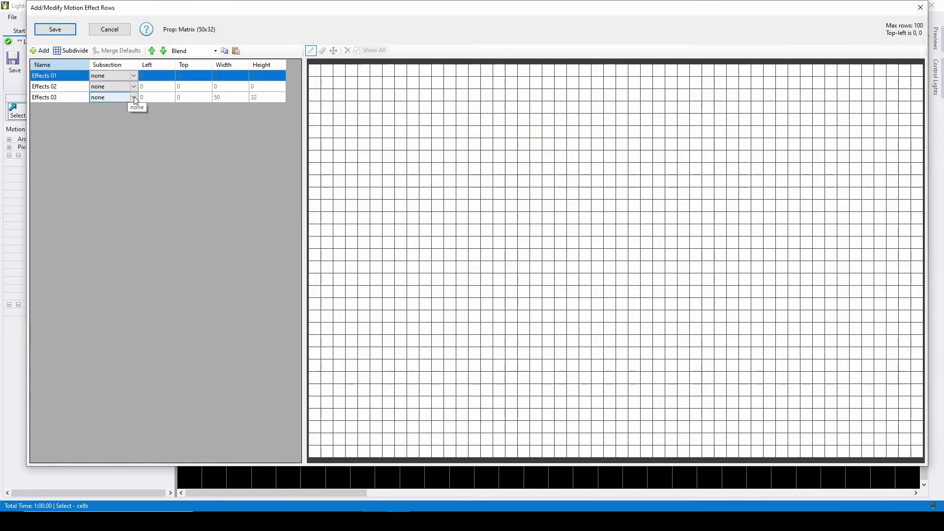
click(129, 98)
click(117, 116)
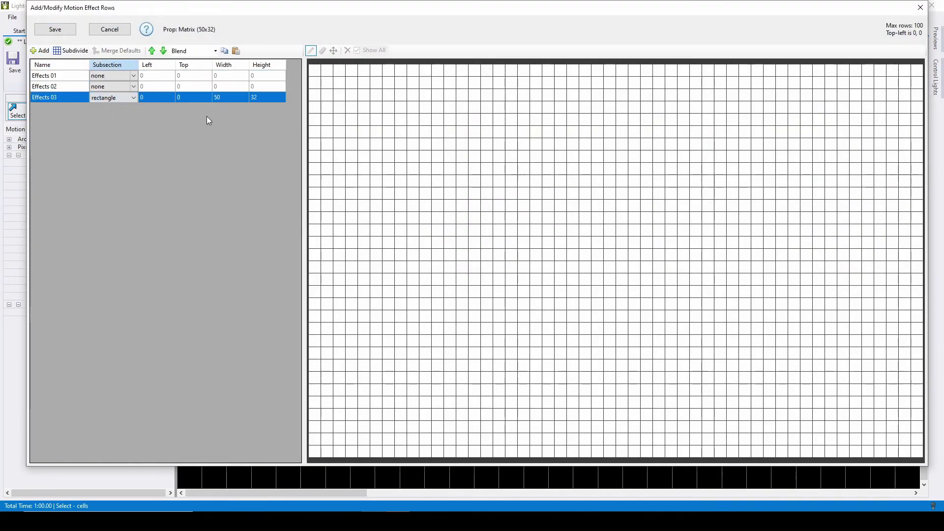
- Size Effects 03 to width 10, height 20 at Top 5, Left 5, and add an Effects 04 row
click(223, 99)
double_click(226, 99)
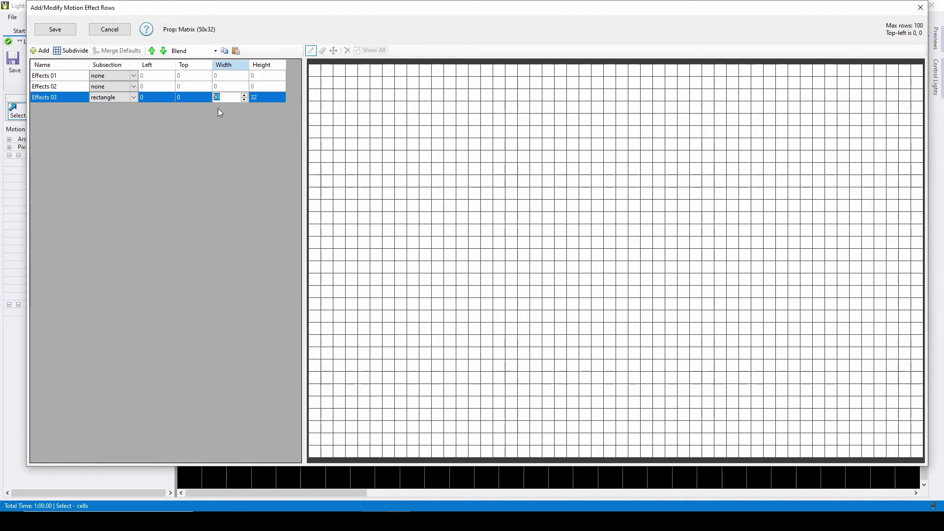
text(10)
key(Tab)
text(20)
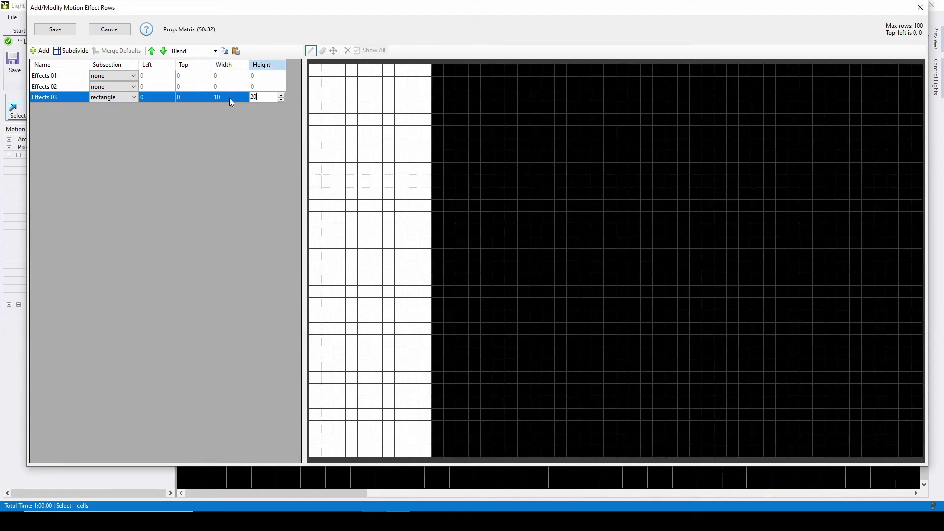
click(178, 97)
text(5)
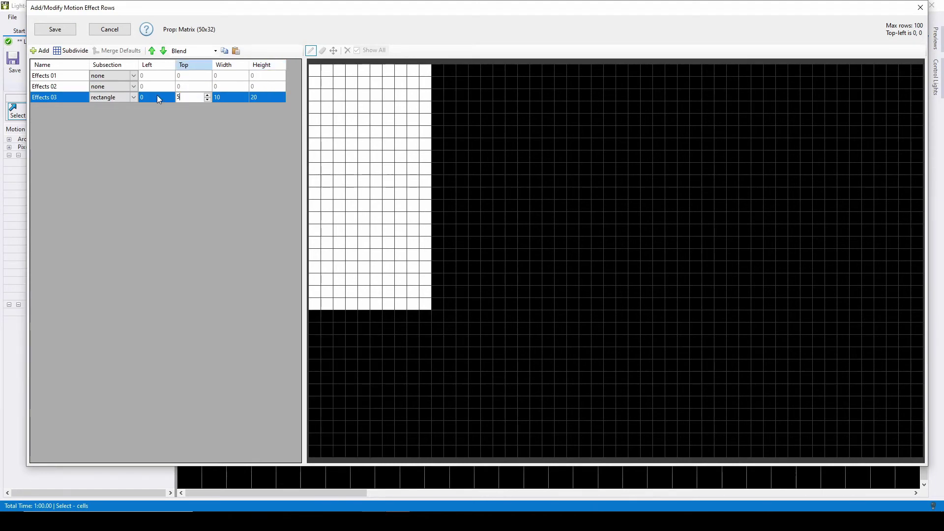
click(155, 96)
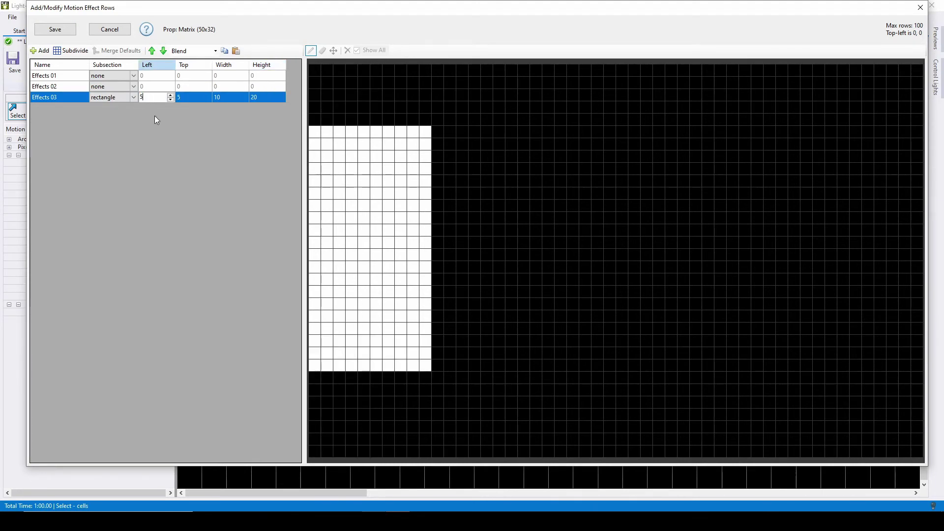
text(5)
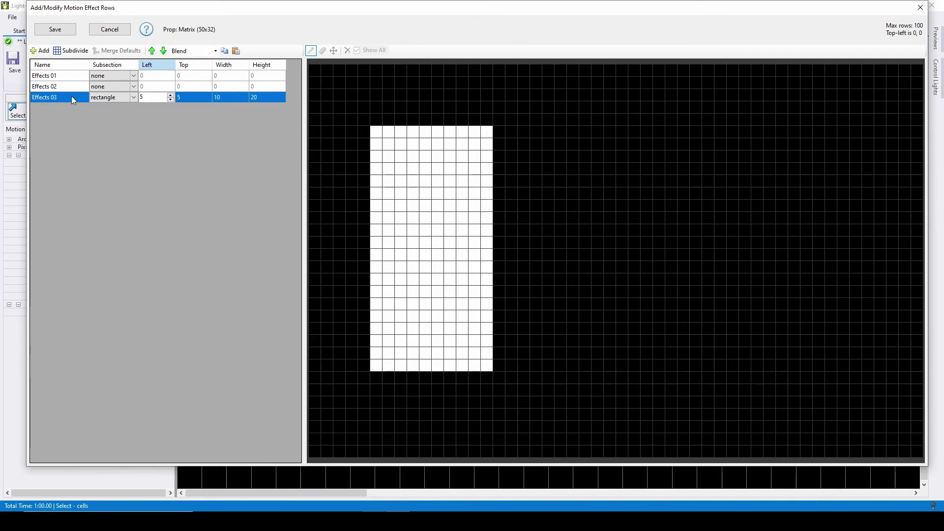
click(39, 50)
click(134, 111)
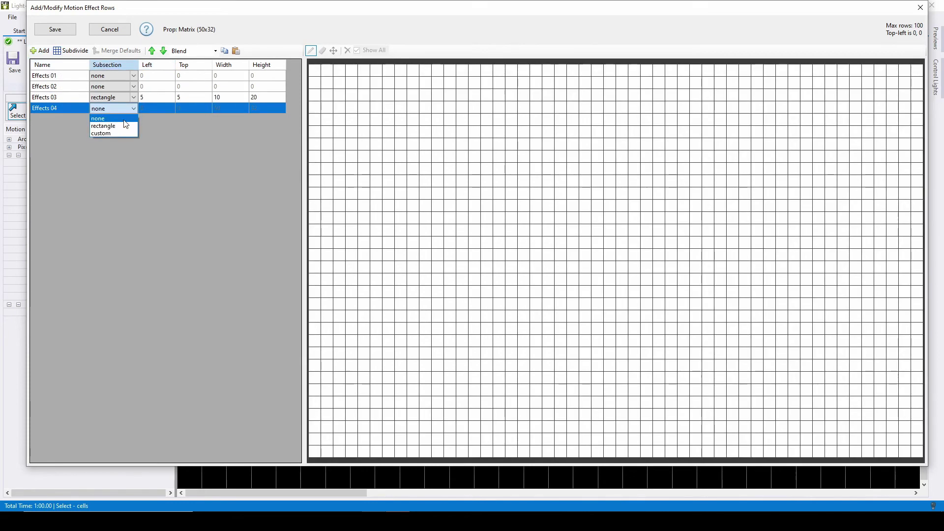
- Make Effects 04 a custom subsection with a drawn smiley face, shifted right and down
click(117, 131)
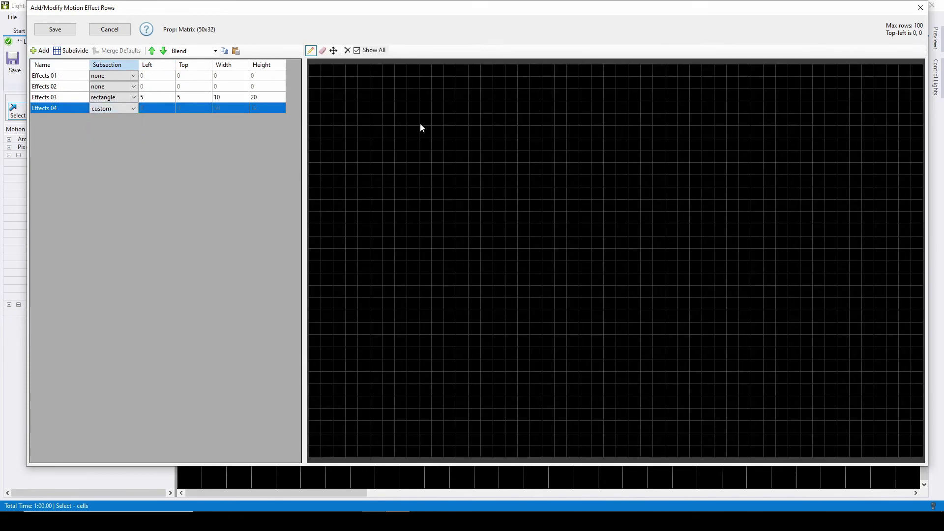
drag(426, 119, 425, 158)
click(478, 122)
drag(479, 129, 477, 156)
mouse_move(388, 182)
mouse_down()
mouse_move(413, 212)
mouse_move(448, 222)
mouse_move(477, 216)
mouse_move(512, 184)
mouse_up()
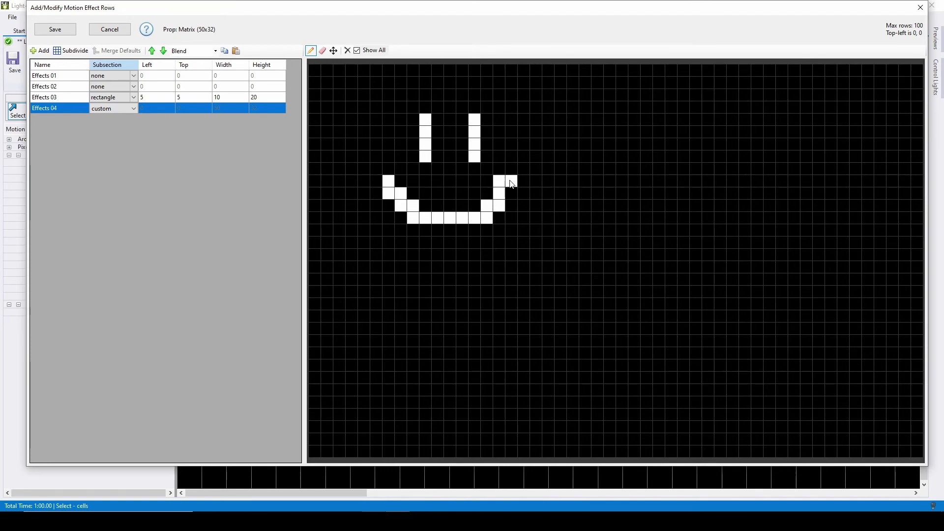
click(333, 51)
drag(428, 141, 501, 178)
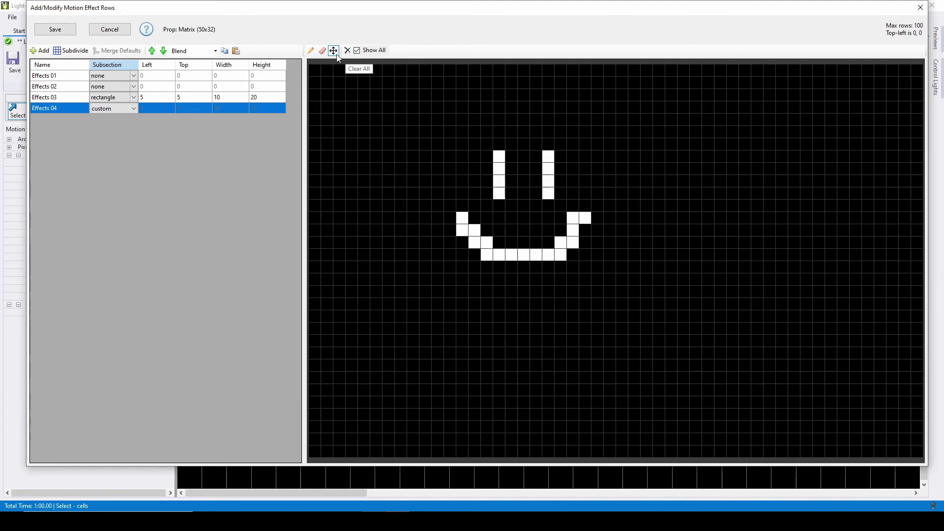
- Move Effects 02 down the list and back to second place
click(55, 88)
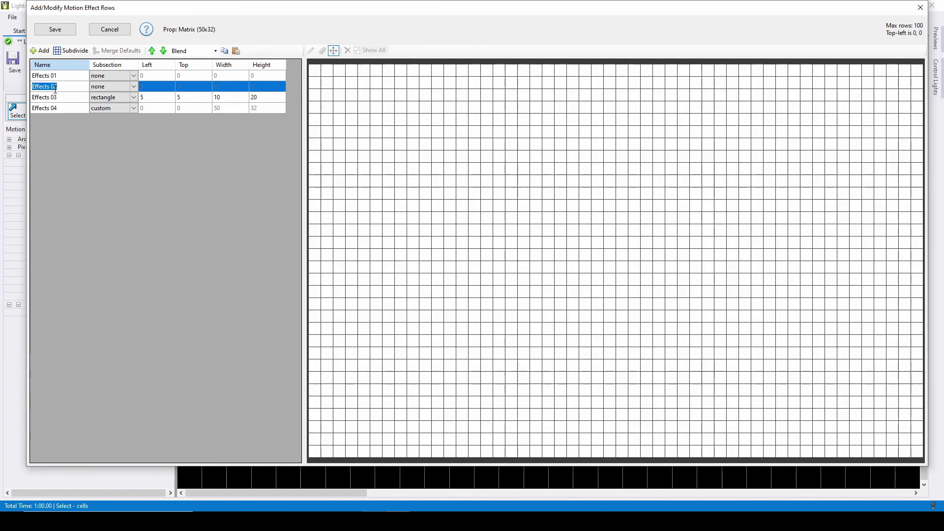
click(163, 51)
click(164, 50)
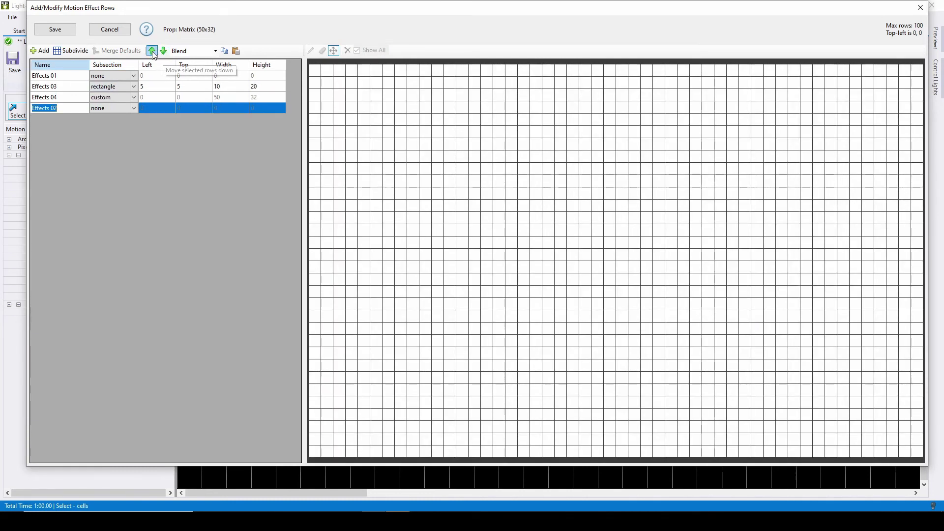
click(152, 51)
click(152, 51)
- Save the Matrix motion effect rows and delete the Matrix: Effects 04 row from the grid
click(55, 29)
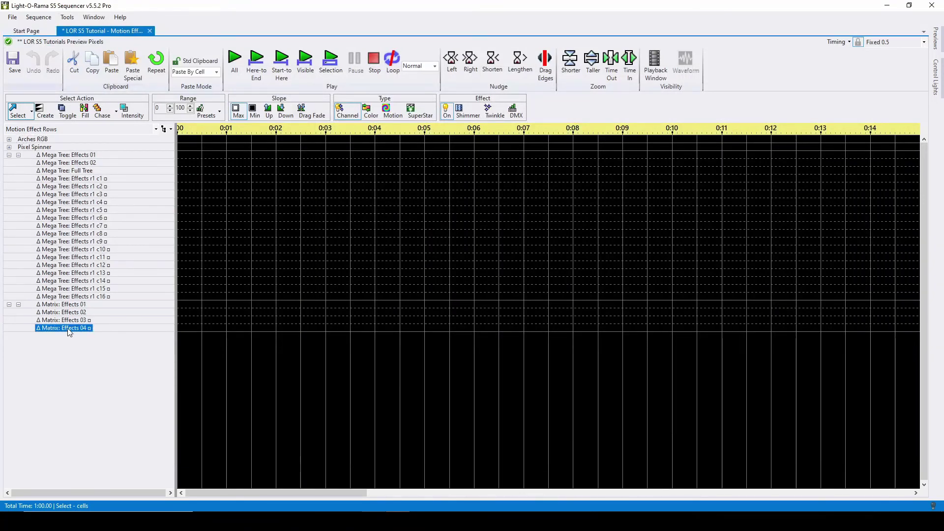
right_click(69, 332)
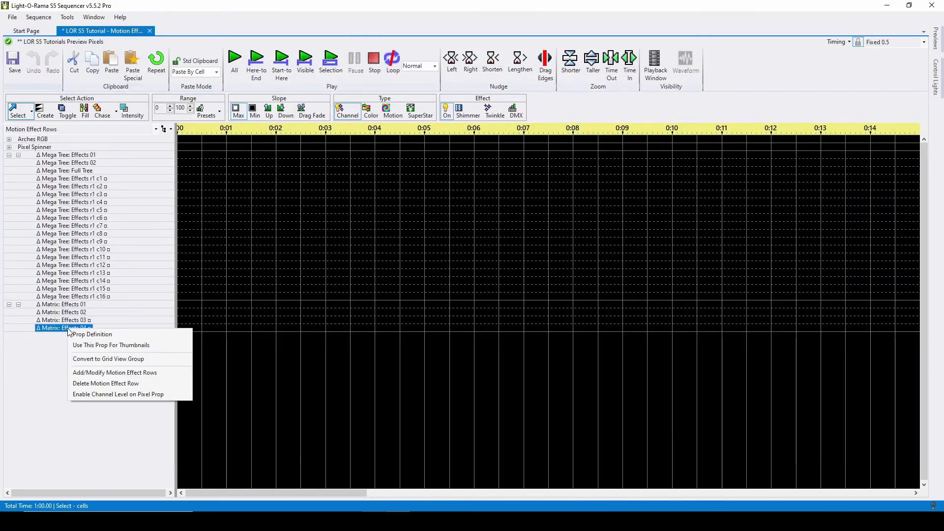
click(112, 385)
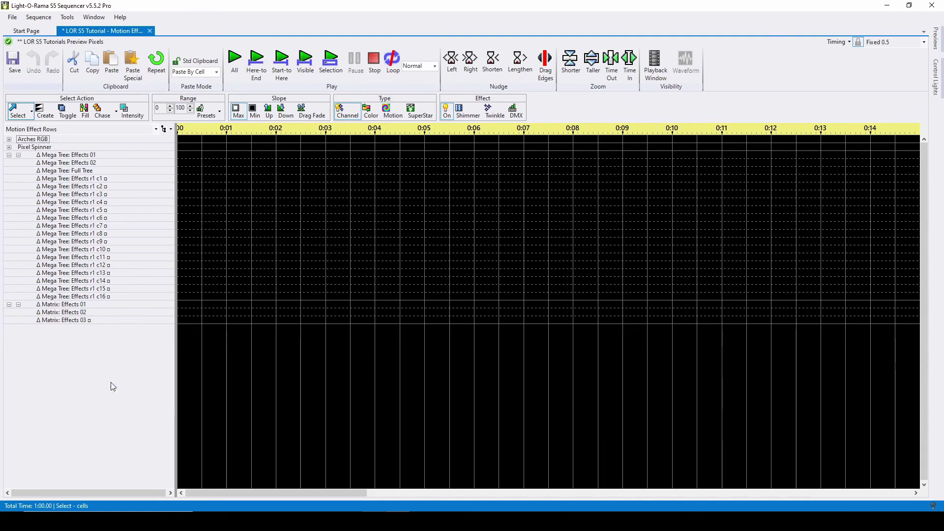
click(48, 21)
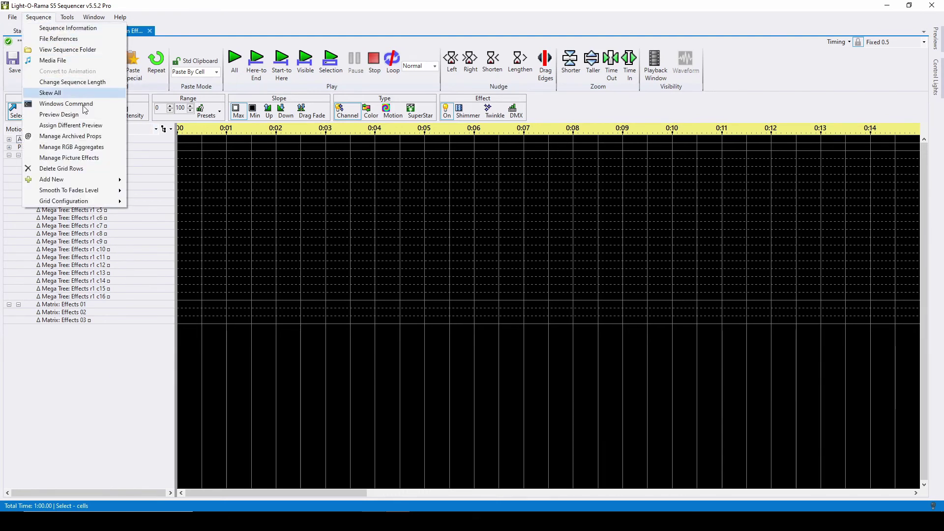
click(84, 169)
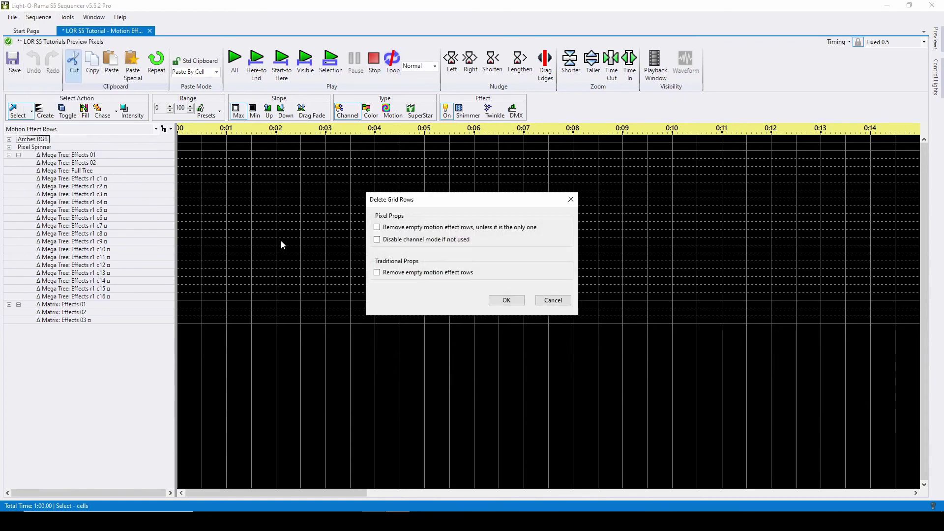
click(552, 301)
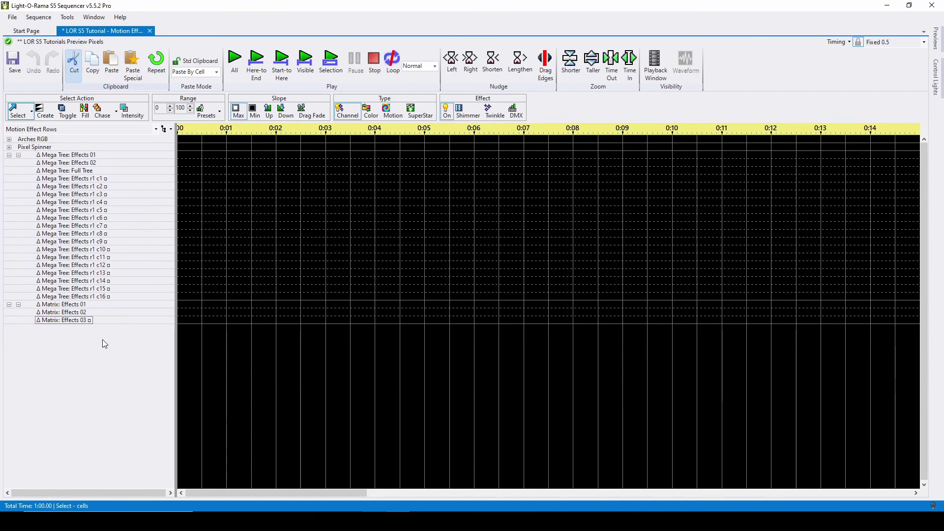
key(Up)
key(Up)
key(Up)
key(Up)
key(Up)
key(Up)
key(Up)
key(Up)
key(Up)
key(Up)
key(Up)
key(Up)
key(Up)
key(Up)
key(Up)
key(Up)
key(Up)
key(Up)
key(Up)
key(Up)
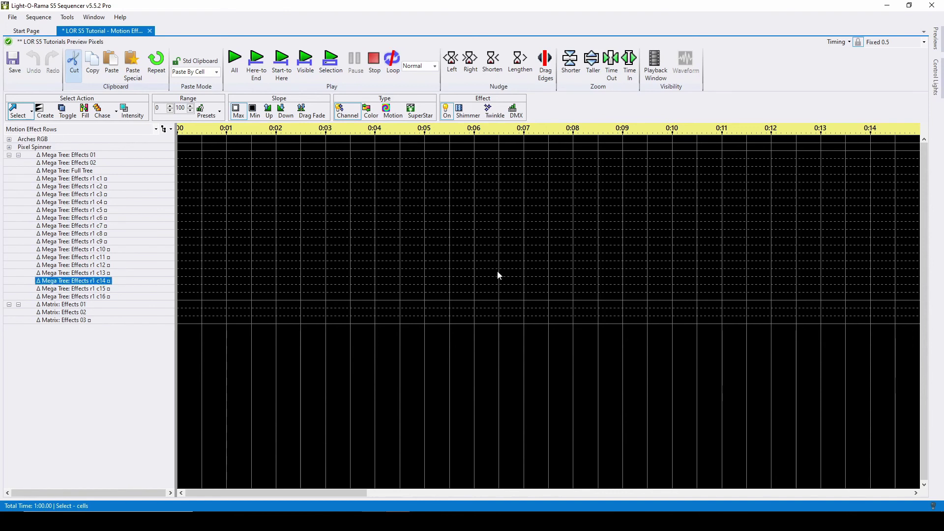
- Enable Enhanced LOR Network on Aux A in Network Preferences and acknowledge the speed and settings warnings
mouse_move(927, 88)
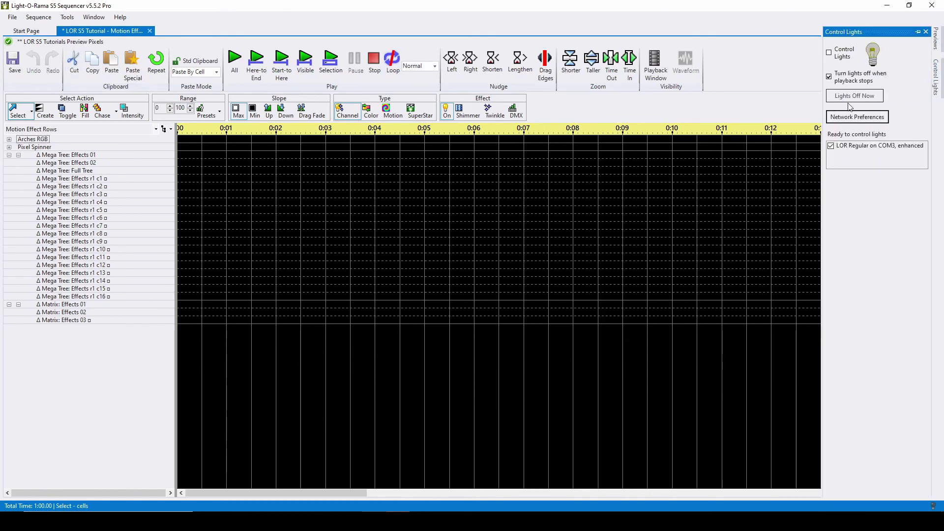
click(851, 118)
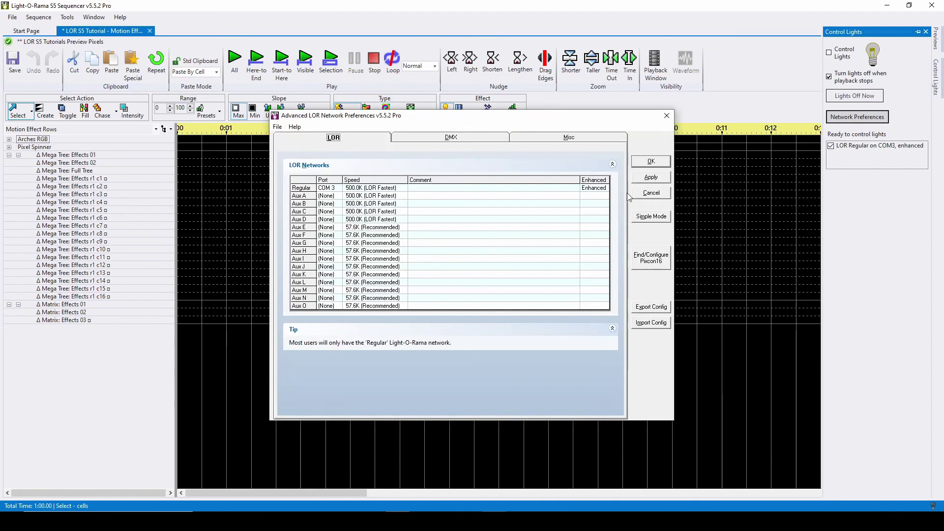
double_click(591, 196)
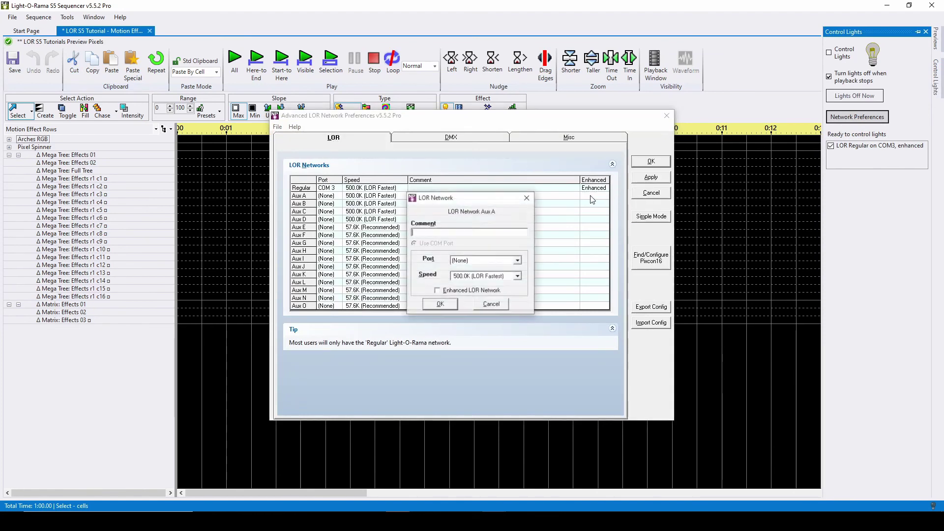
click(437, 291)
click(440, 304)
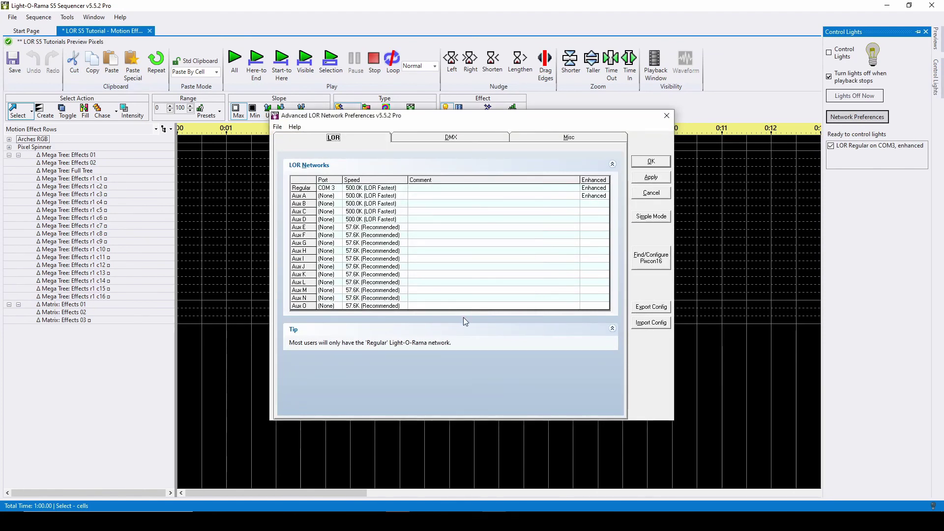
click(653, 160)
click(473, 284)
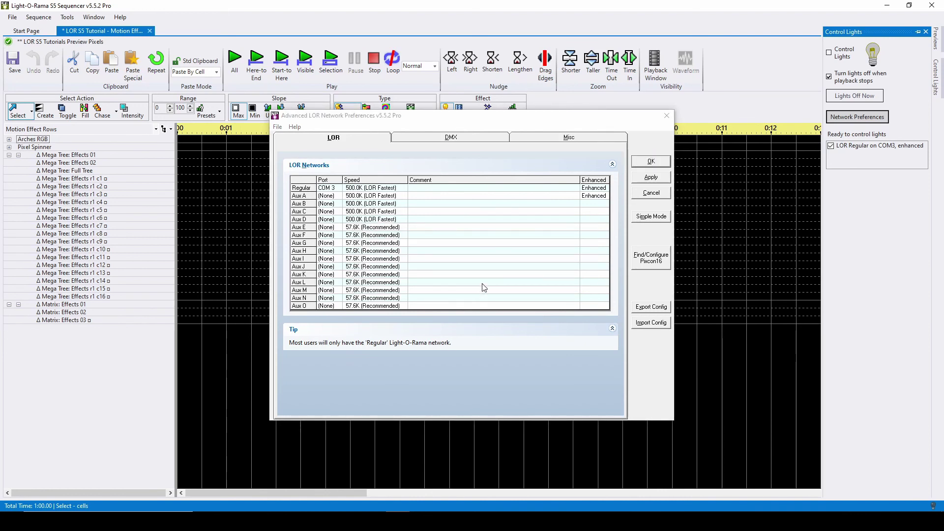
click(550, 295)
mouse_move(556, 295)
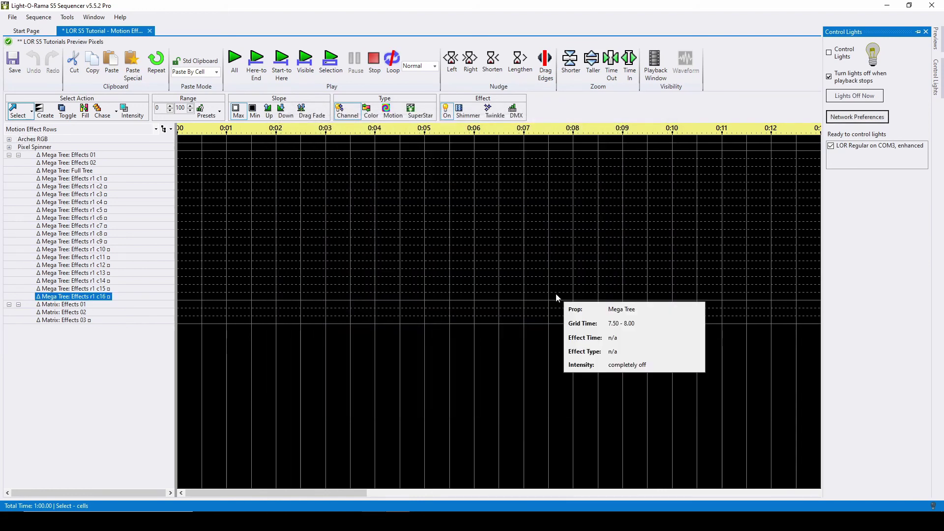